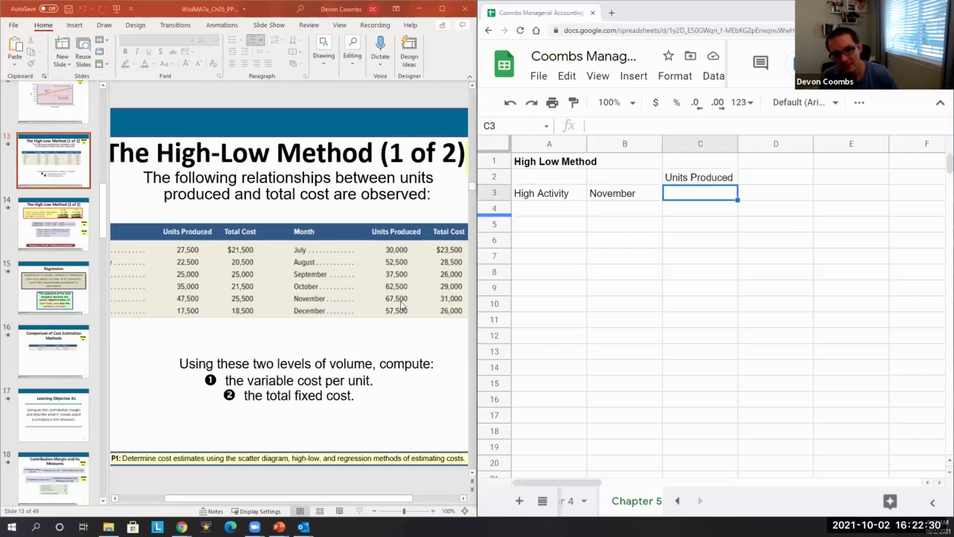
Enter November's 67500 units produced and 31000 total cost in row 3
click(672, 198)
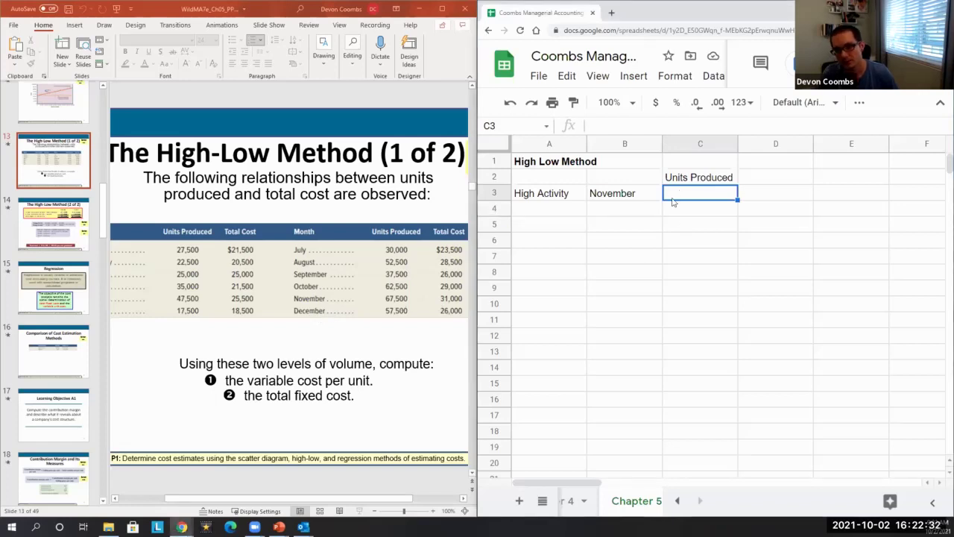
text(67500)
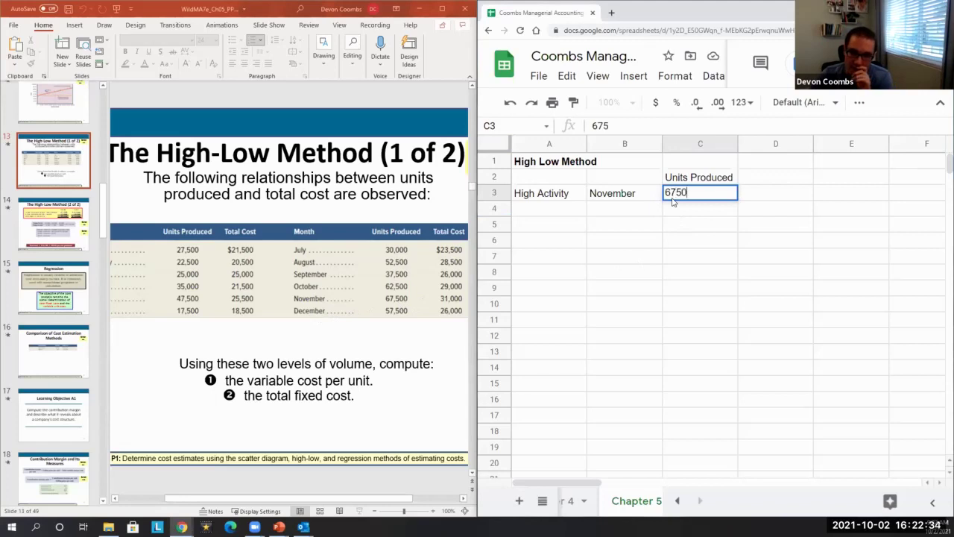
key(Return)
key(Up)
key(Right)
key(Up)
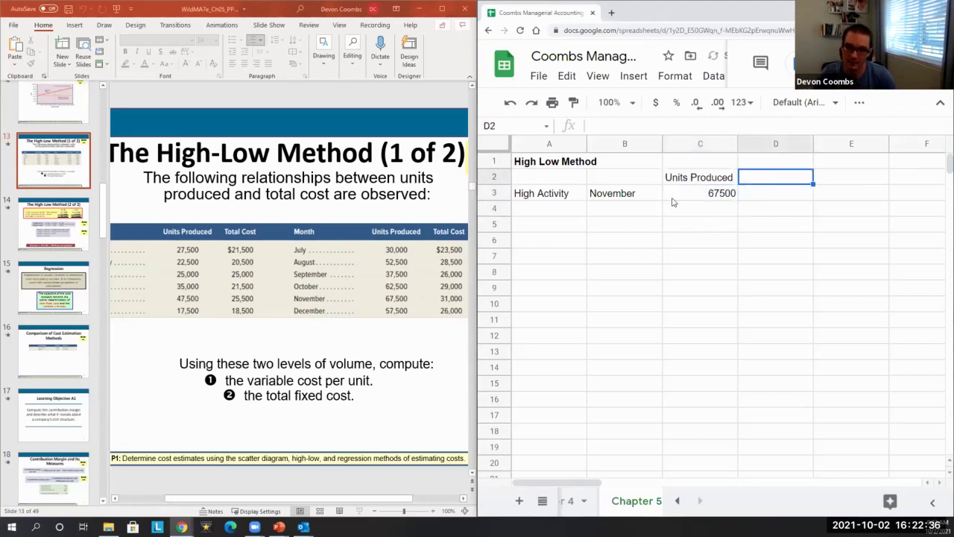
key(Down)
text(31)
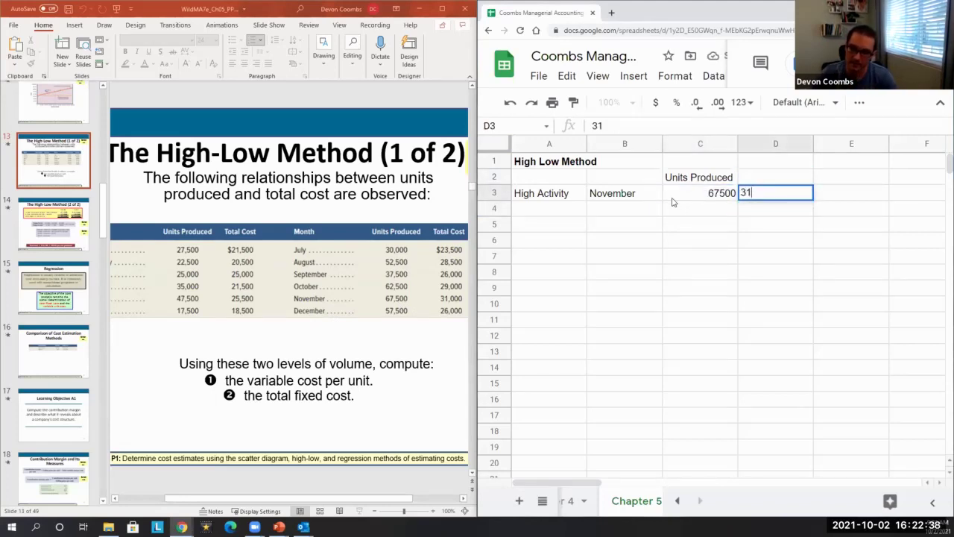
text(000)
key(Return)
Add the headers Total Costs, Month and Classification in row 2
key(Up)
key(Up)
text(Tota)
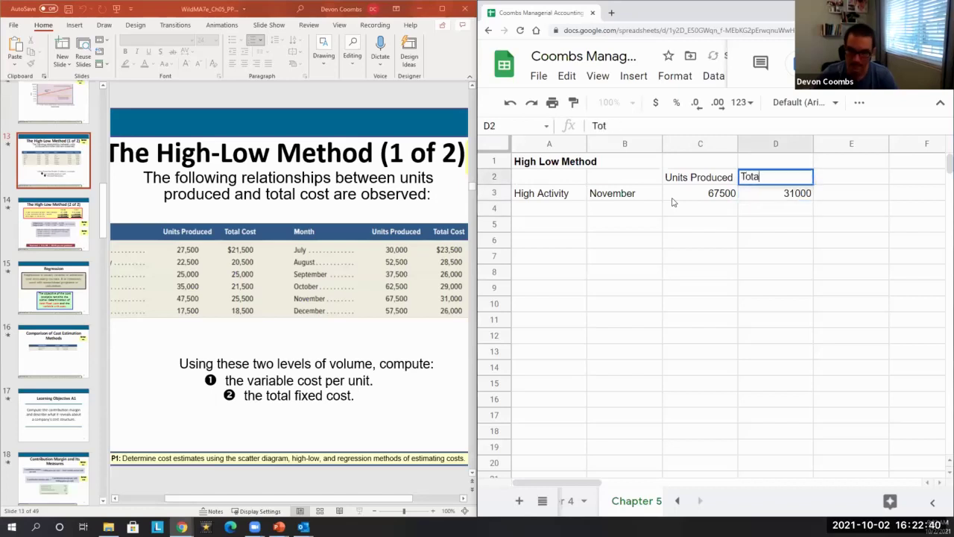
text(l Costs)
key(Left)
key(Left)
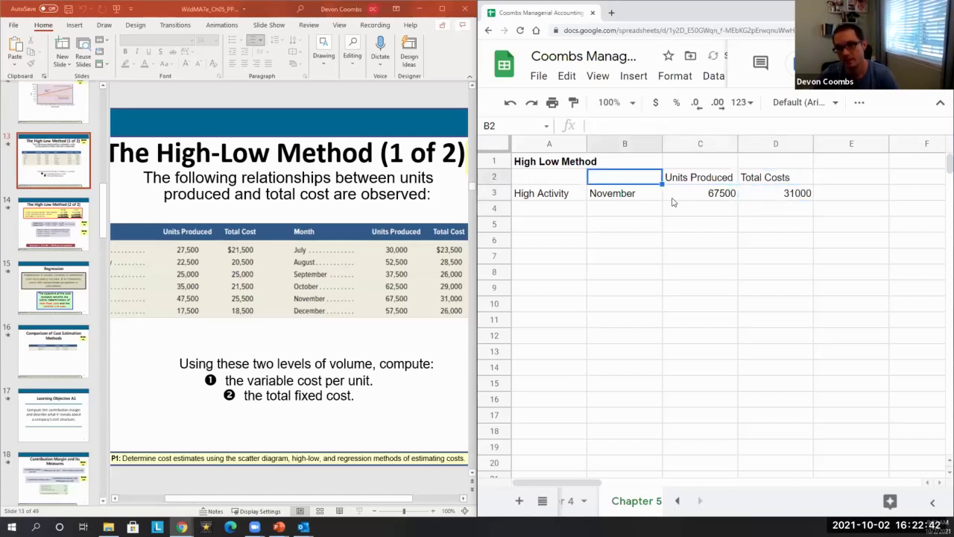
text(Month)
key(Return)
key(Up)
key(Left)
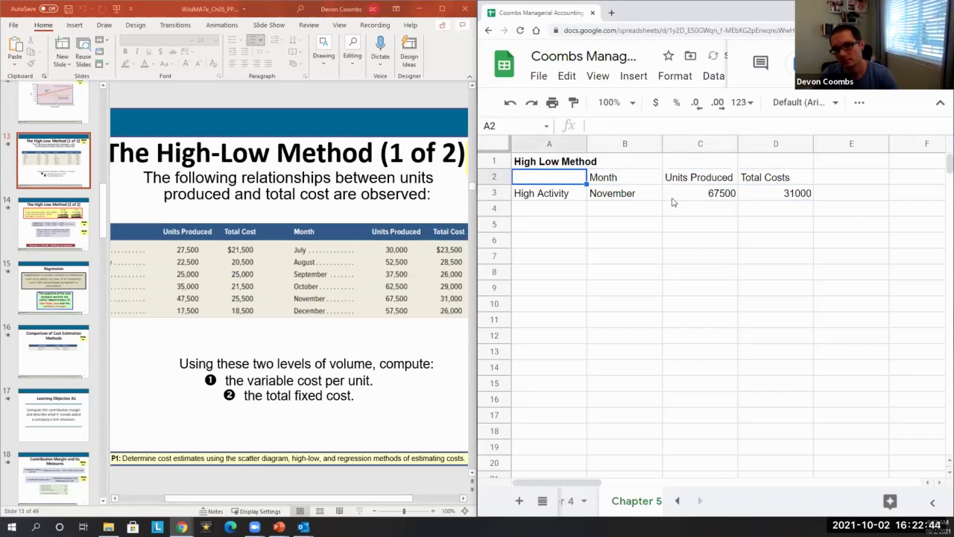
text(Classific)
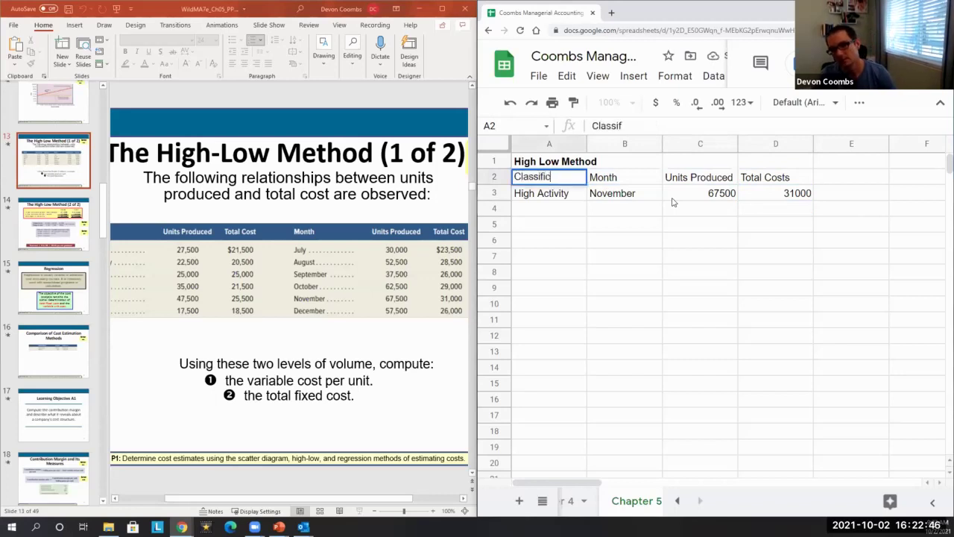
text(ation)
key(Return)
Fill in the Low Activity row: June, 17500 units, 18500 total cost
key(Down)
text(L)
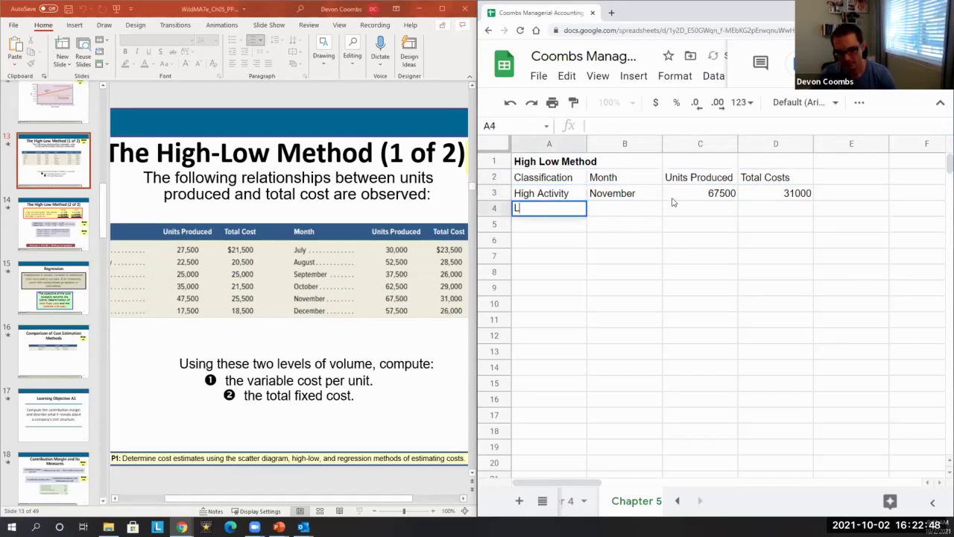
text(ow Activity)
key(Tab)
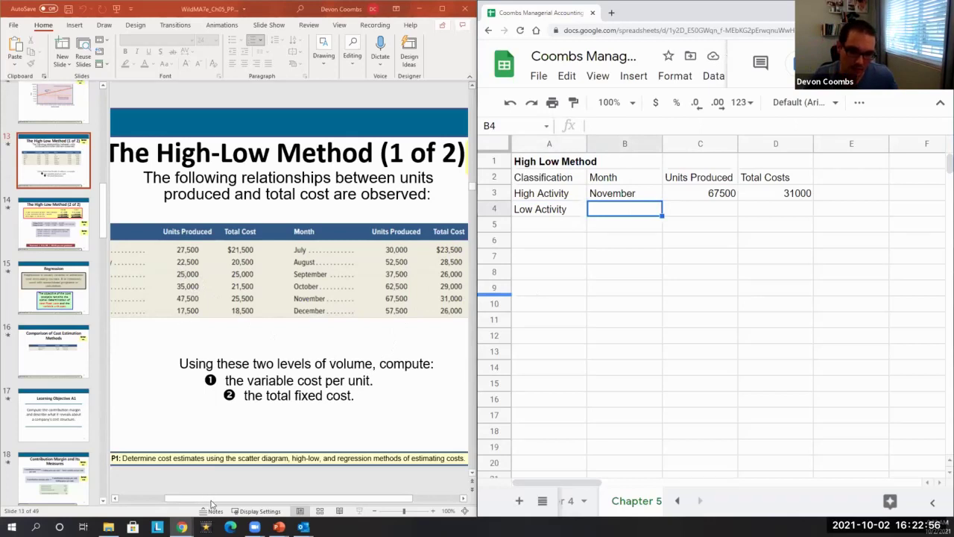
drag(213, 498, 174, 497)
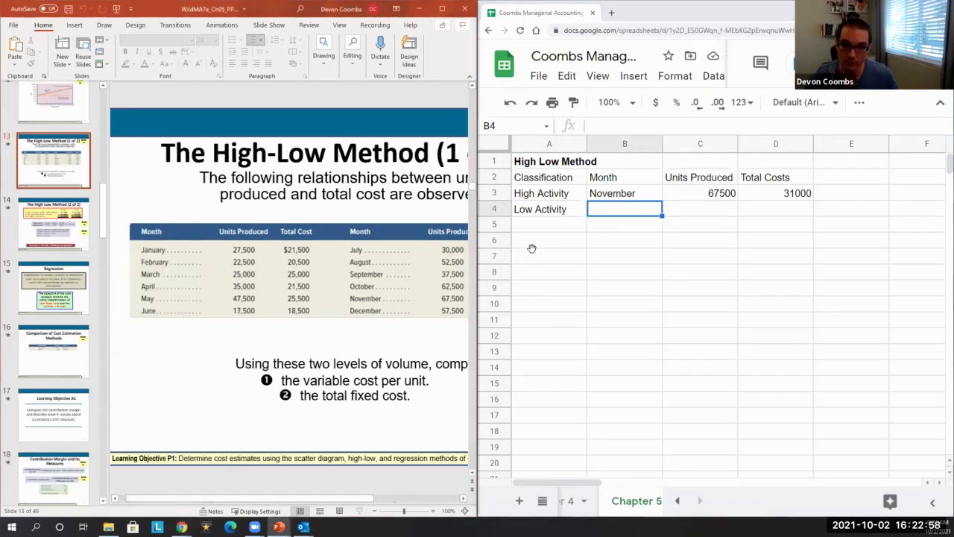
text(June)
key(Tab)
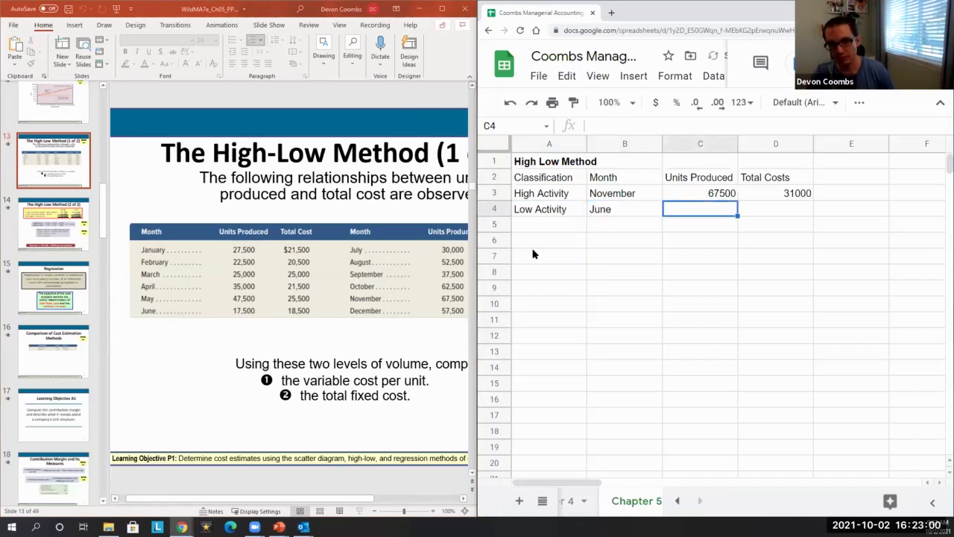
text(17500)
key(Tab)
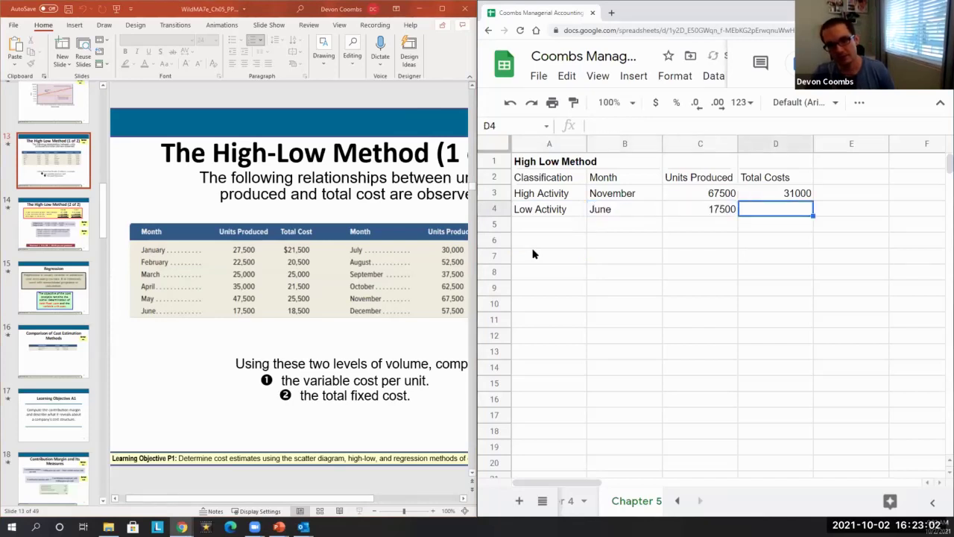
text(1852)
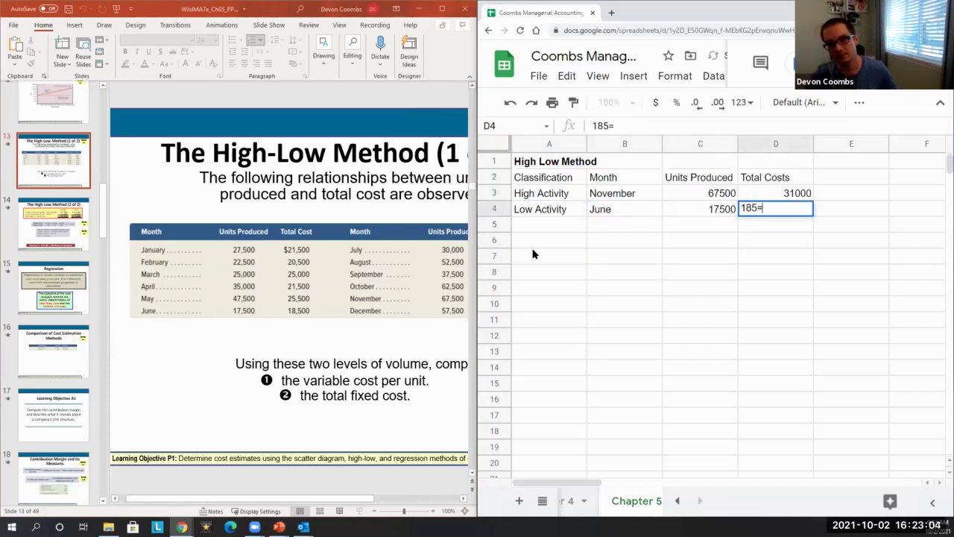
key(BackSpace)
text(00)
key(Return)
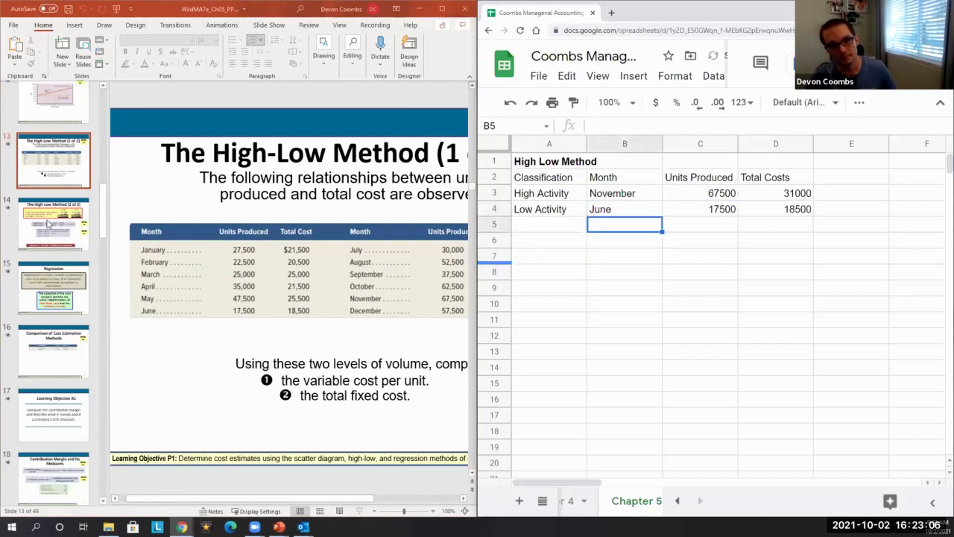
Review the High-Low Method (2 of 2) slide before continuing the worksheet
click(48, 223)
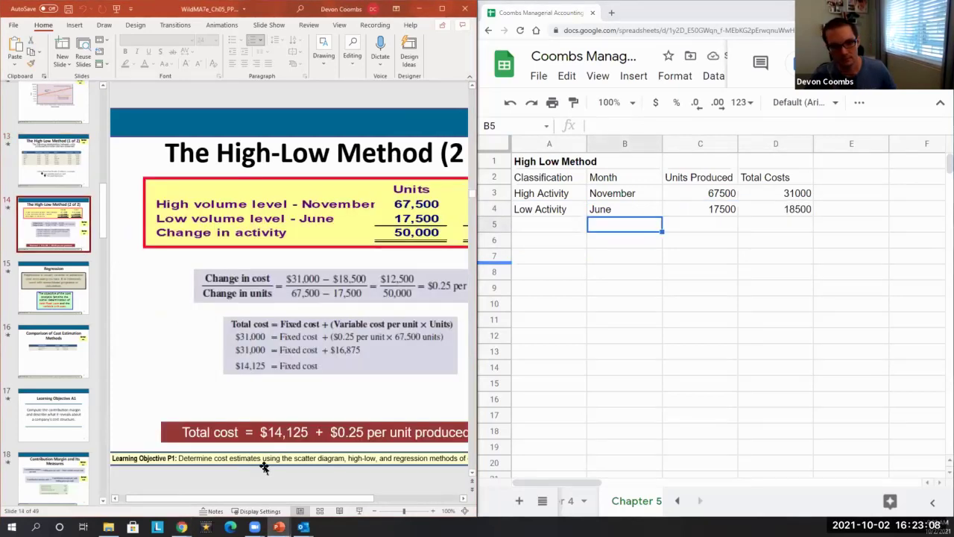
drag(284, 499, 334, 506)
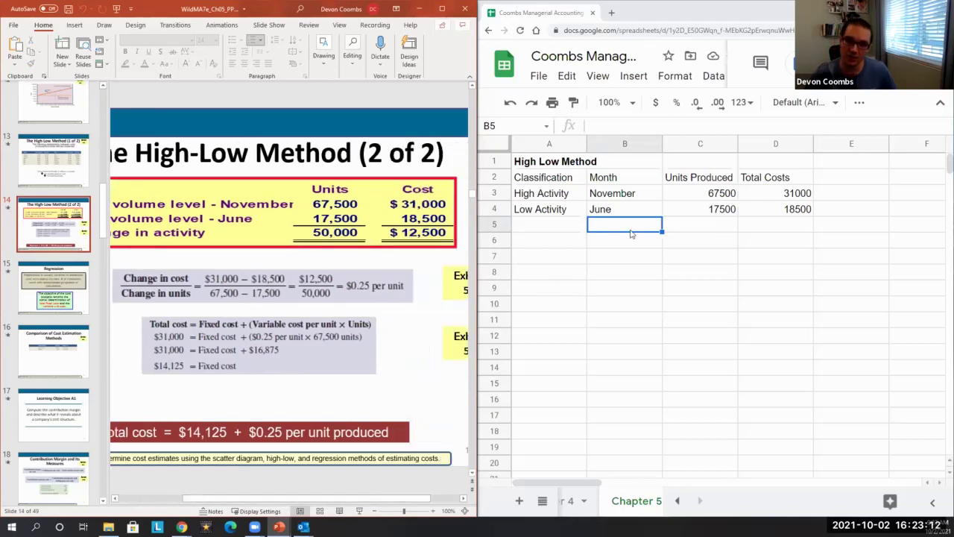
click(592, 229)
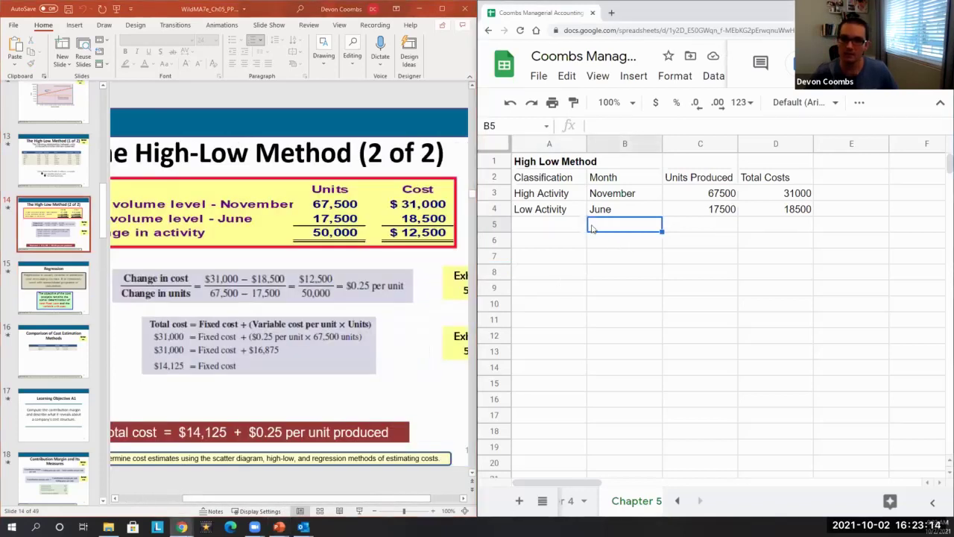
Add a Change in activity row using =C3-C4, copied across to Total Costs
text(Change in actv)
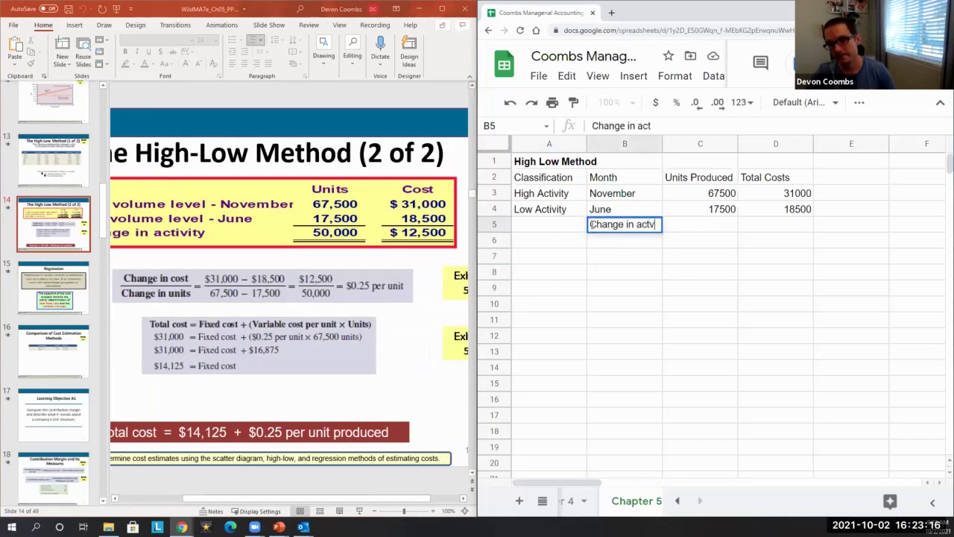
text(ivity)
key(Return)
key(Up)
key(Right)
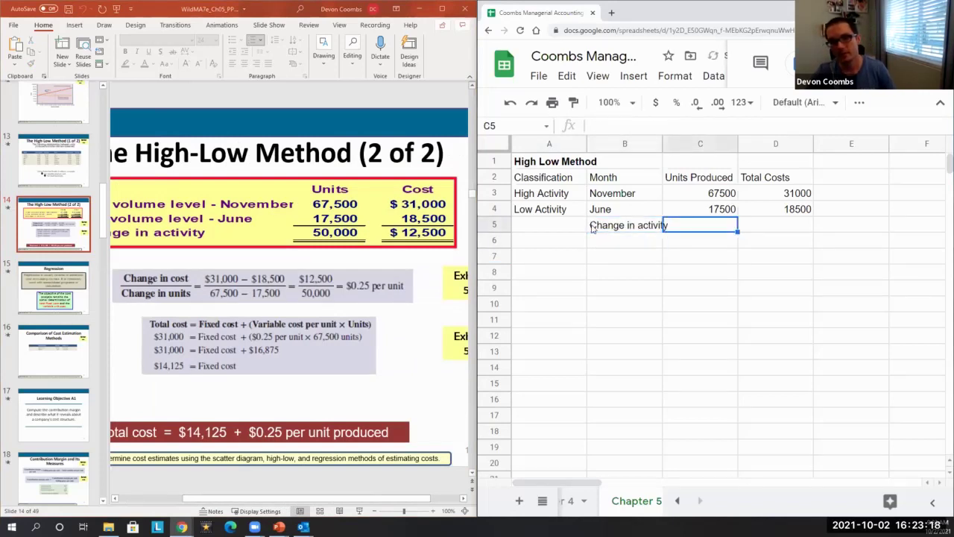
text(=C3-C4)
key(Return)
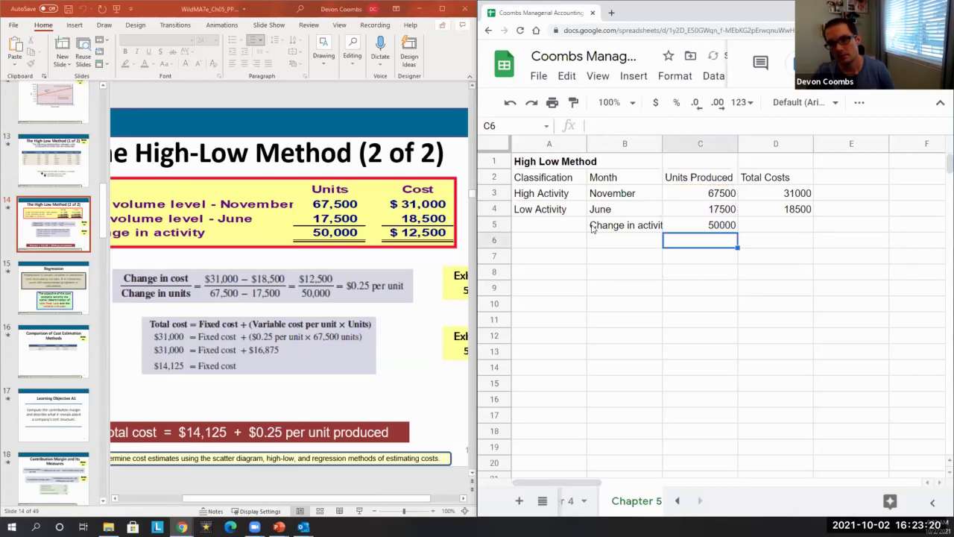
key(Up)
key(ctrl+c)
key(Right)
key(ctrl+v)
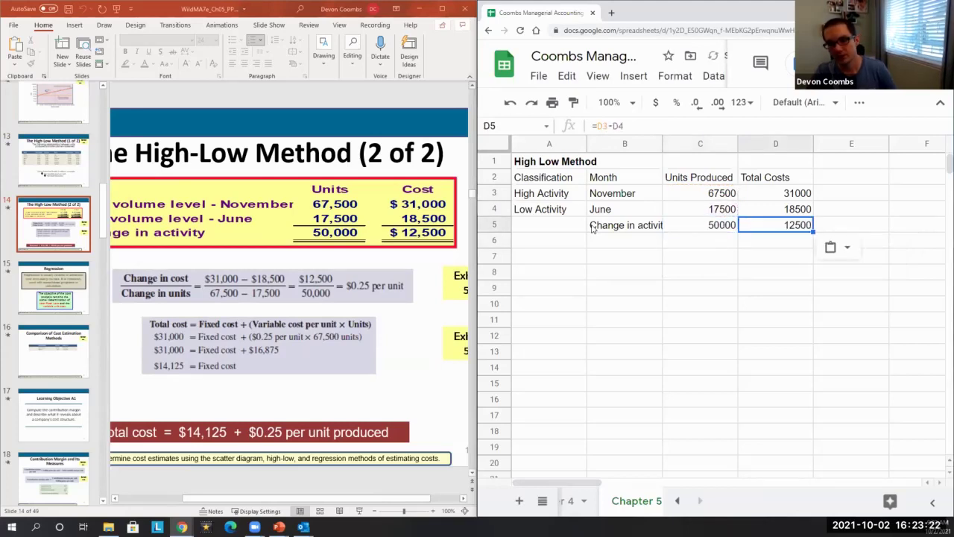
Compute cost per unit with =D5/C5, format it as currency, and move it to row 6
key(Right)
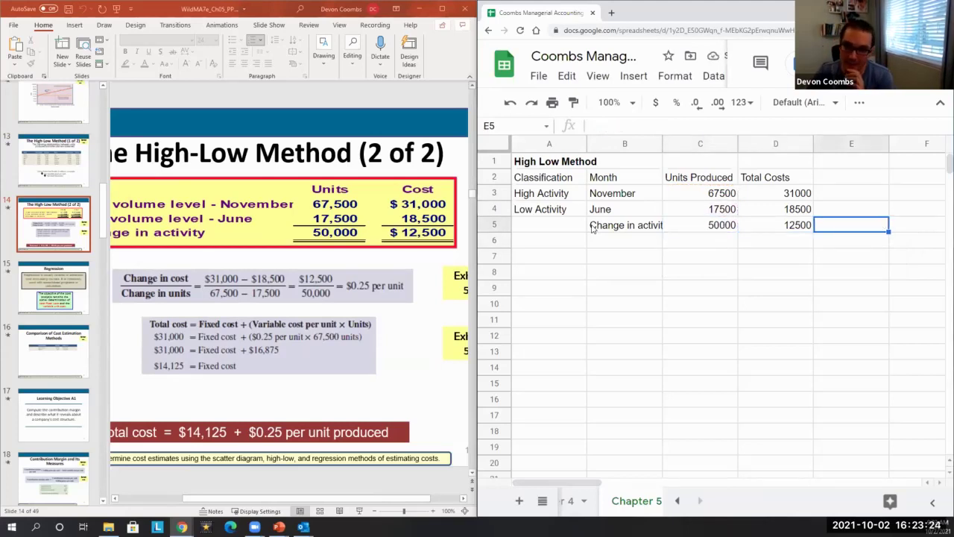
text(=D5/C5)
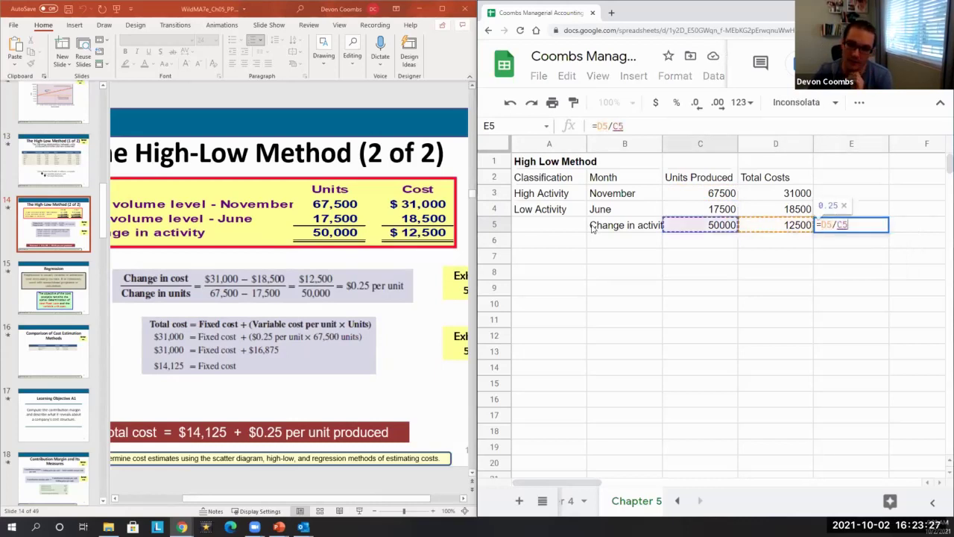
key(Return)
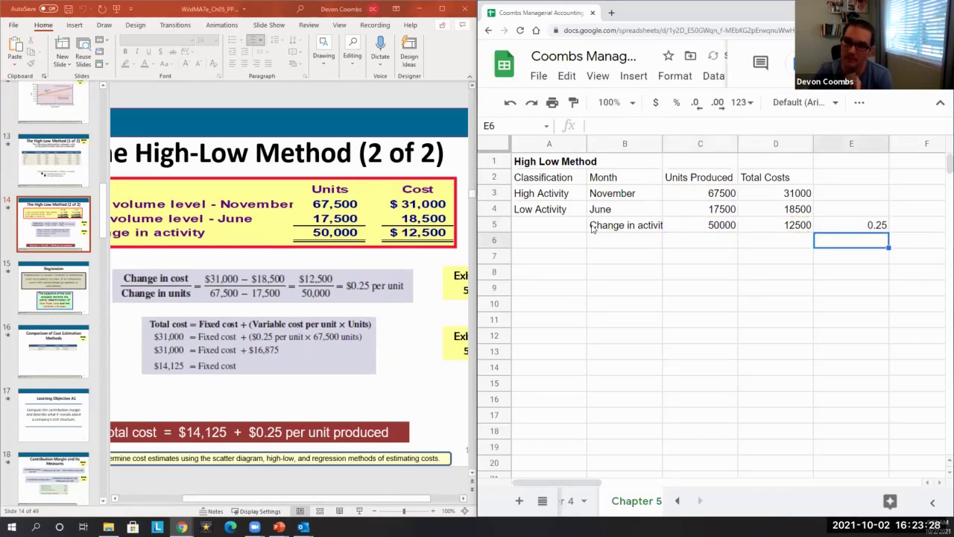
key(Up)
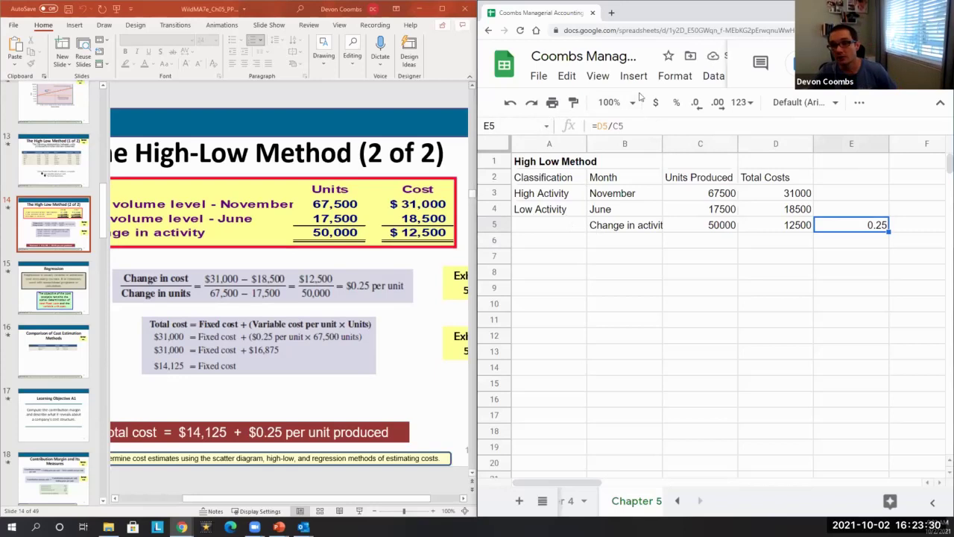
click(654, 104)
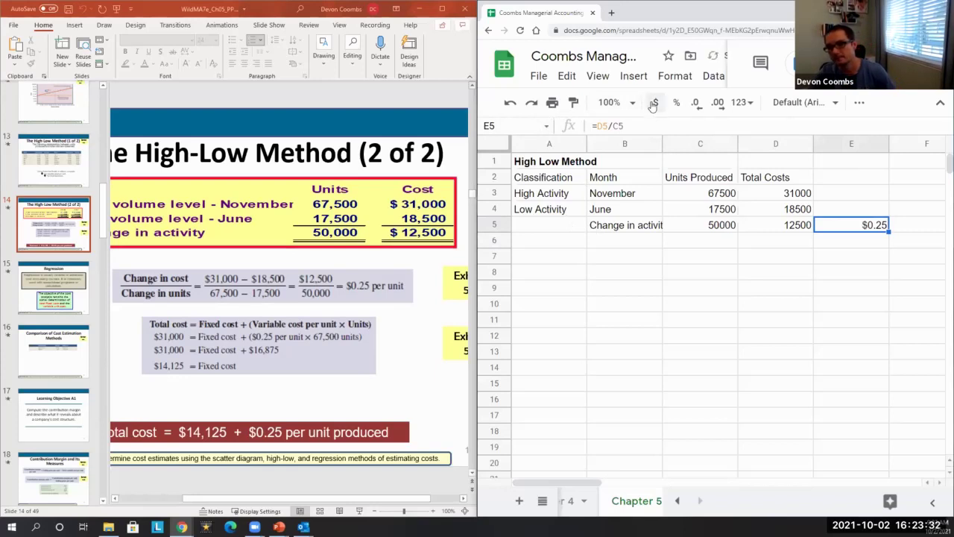
key(ctrl+x)
key(Down)
key(Left)
key(ctrl+v)
Label row 6 'Cost per Unit', fixing the typo, and check the $0.25 result
key(Left)
key(Left)
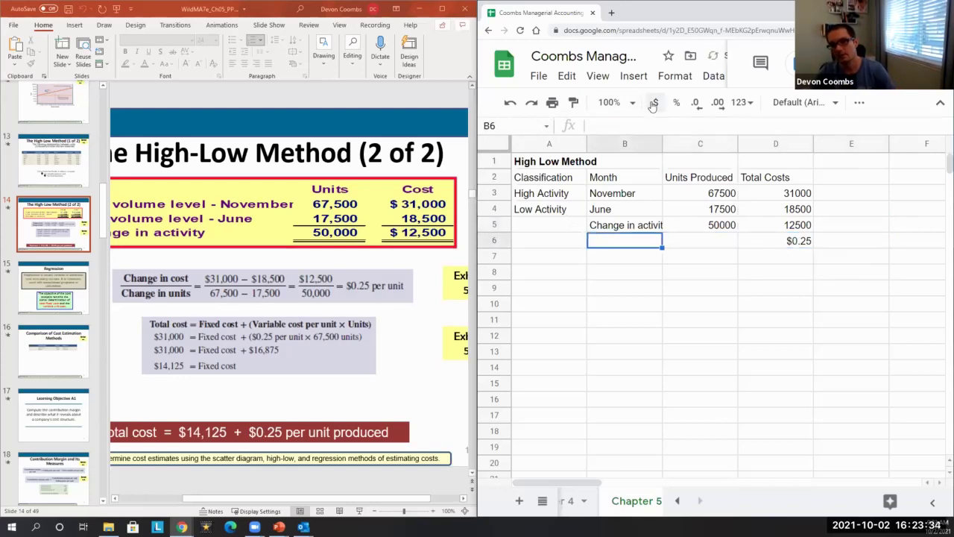
text(Cost per Unity)
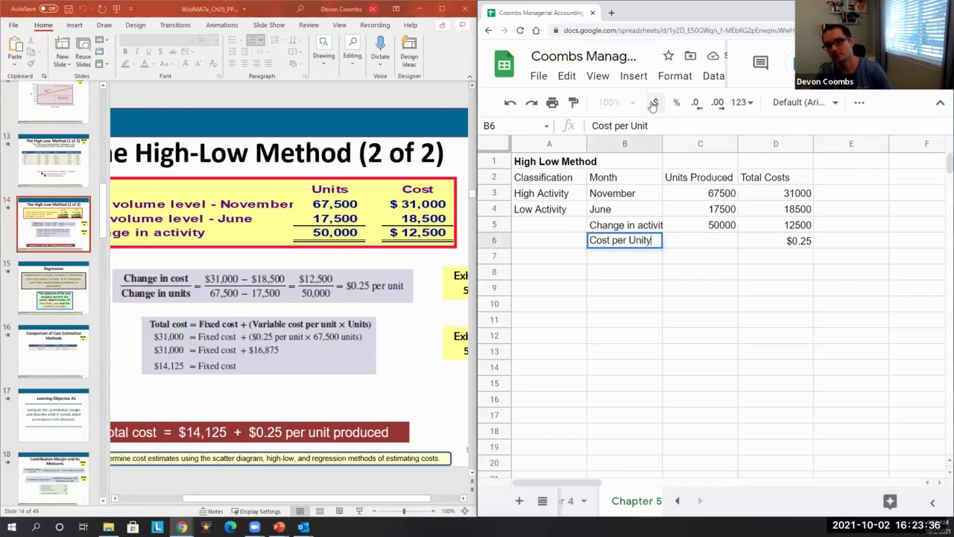
key(Return)
key(Up)
key(Return)
key(BackSpace)
key(Return)
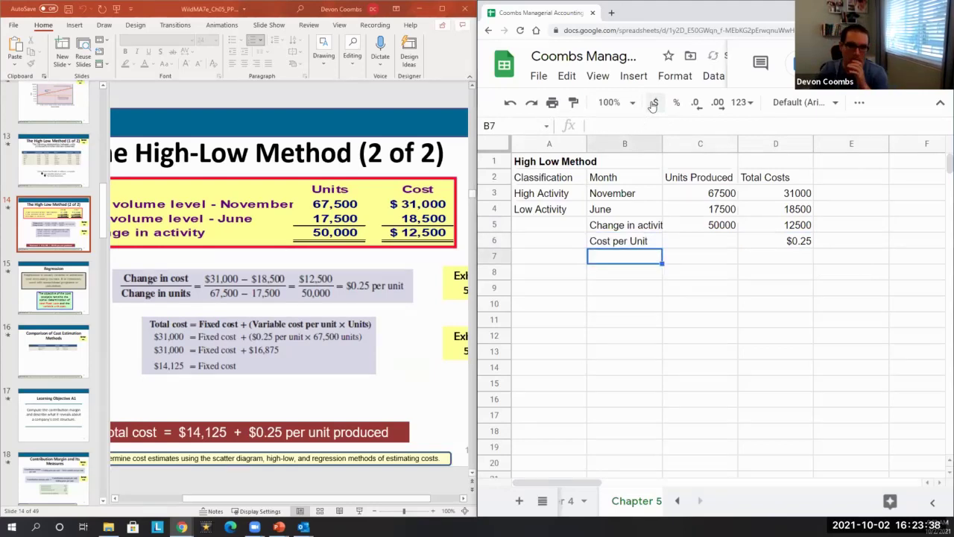
key(Up)
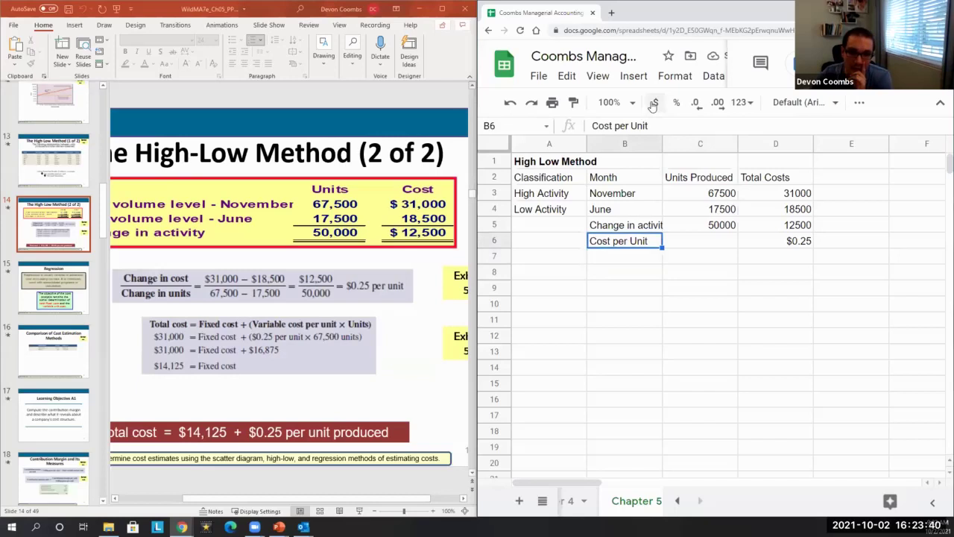
key(Right)
key(Right)
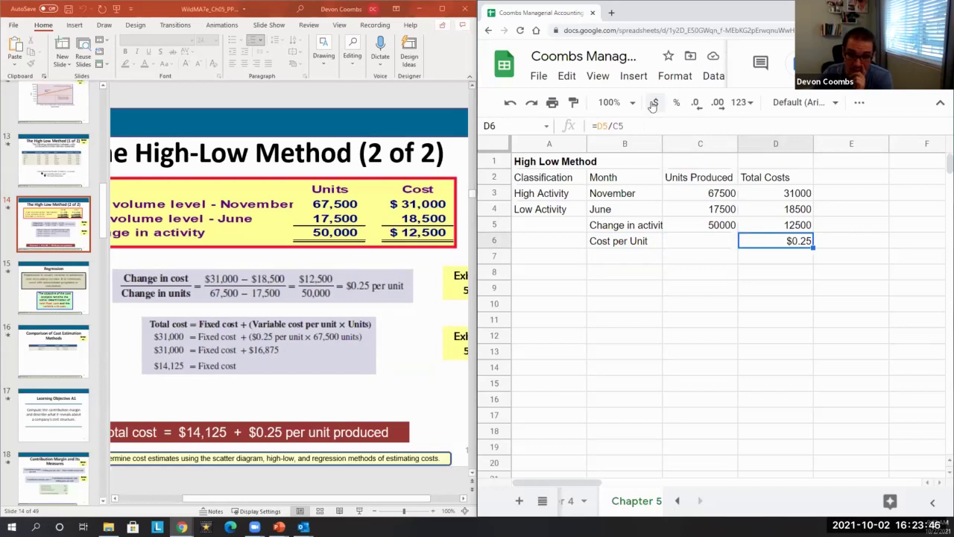
key(Left)
key(Left)
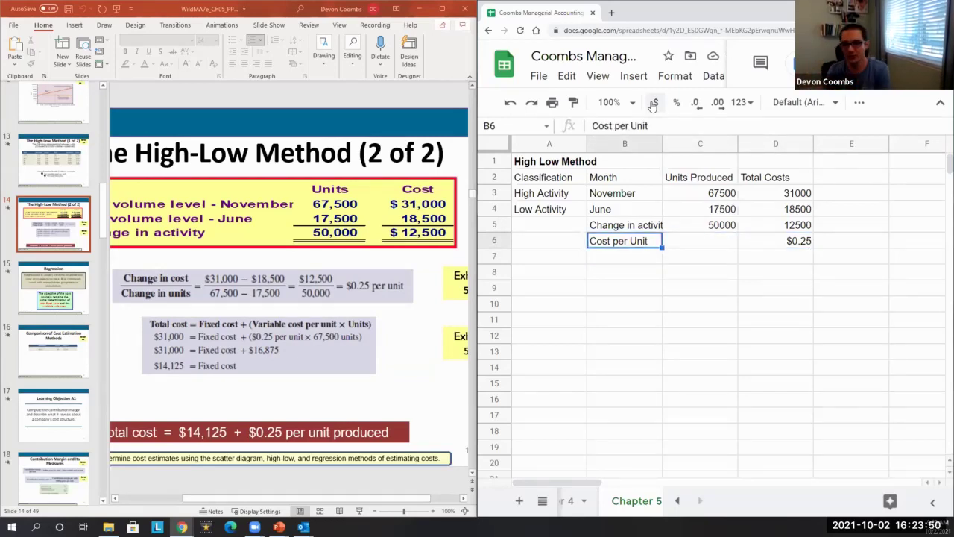
Enter the equation y = mx + b in cell A8
key(Down)
key(Left)
key(Down)
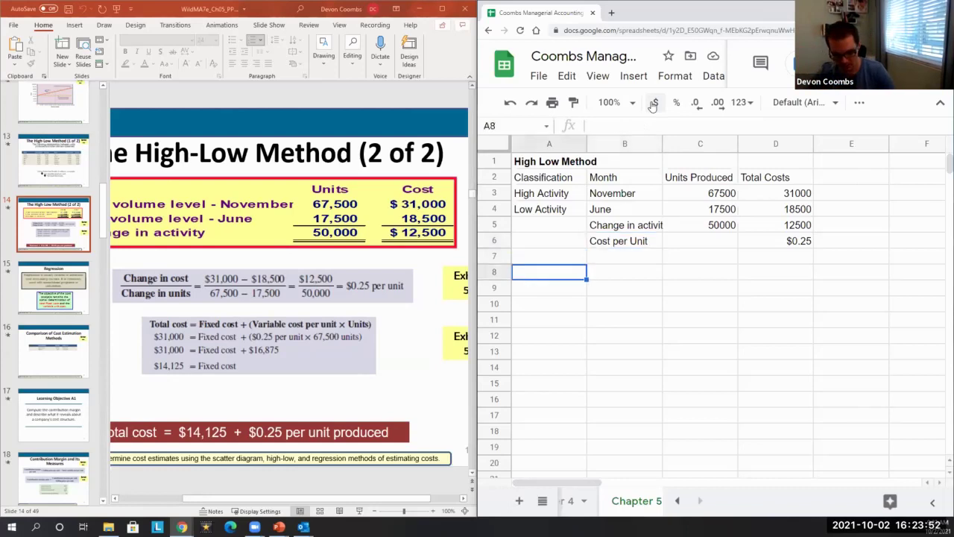
text(y = mx)
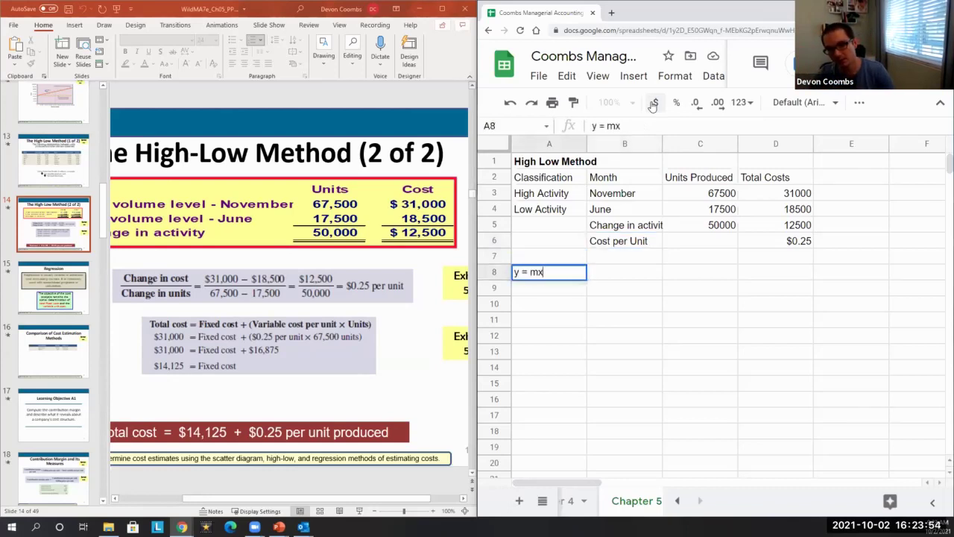
text( + b)
key(Return)
key(Up)
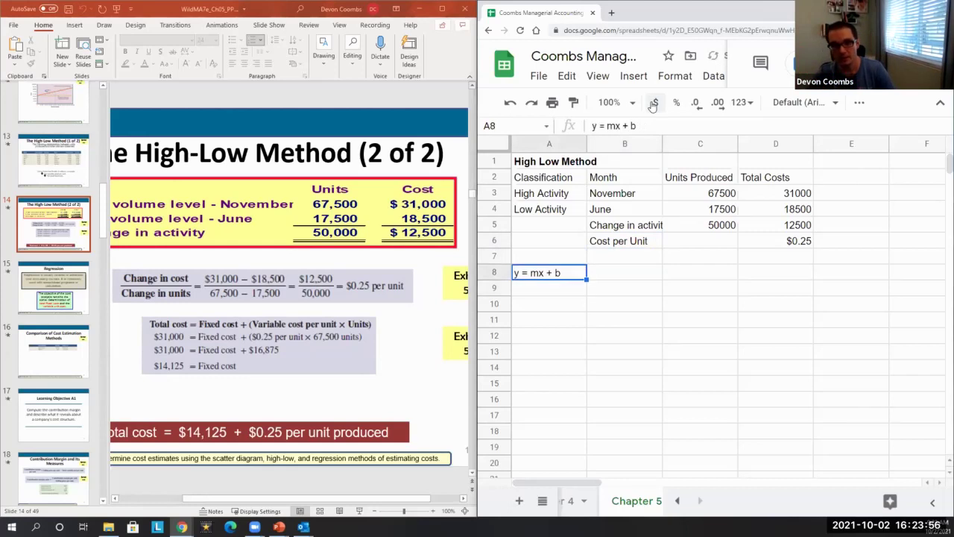
key(Right)
key(Right)
key(Left)
key(Left)
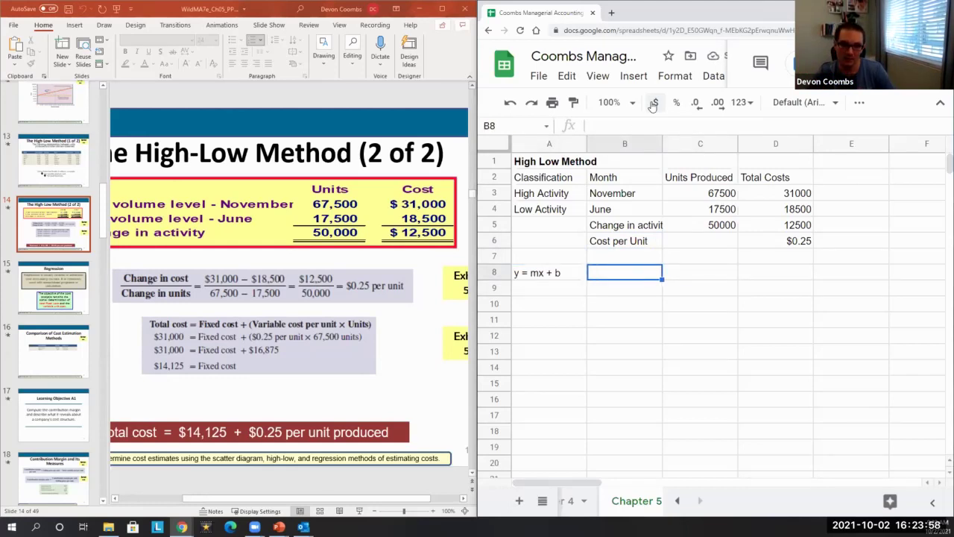
key(Right)
key(Left)
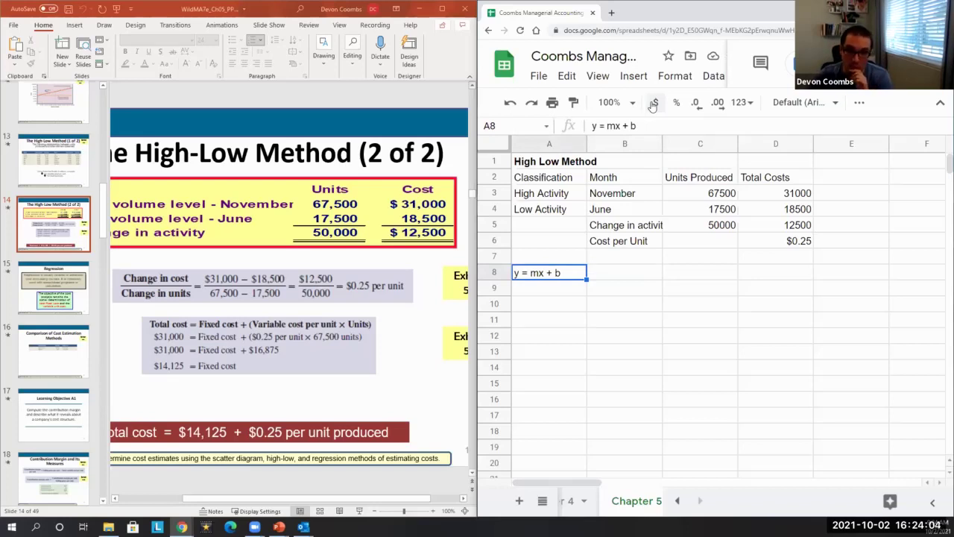
Review the units produced values, starting from 67500 in C3
key(Right)
key(Up)
key(Left)
key(Up)
key(Up)
key(Right)
key(Up)
key(Right)
key(Up)
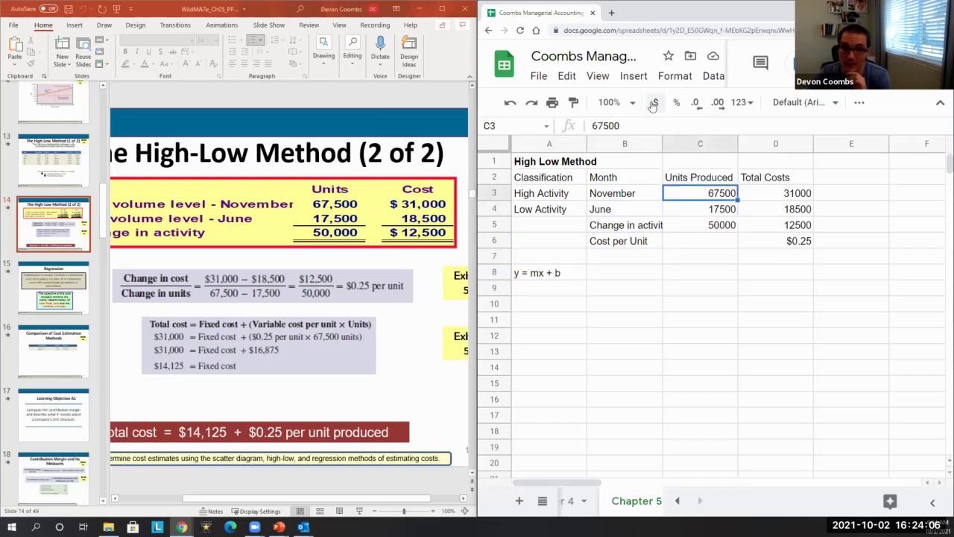
key(Down)
key(Down)
key(Down)
key(Up)
key(Up)
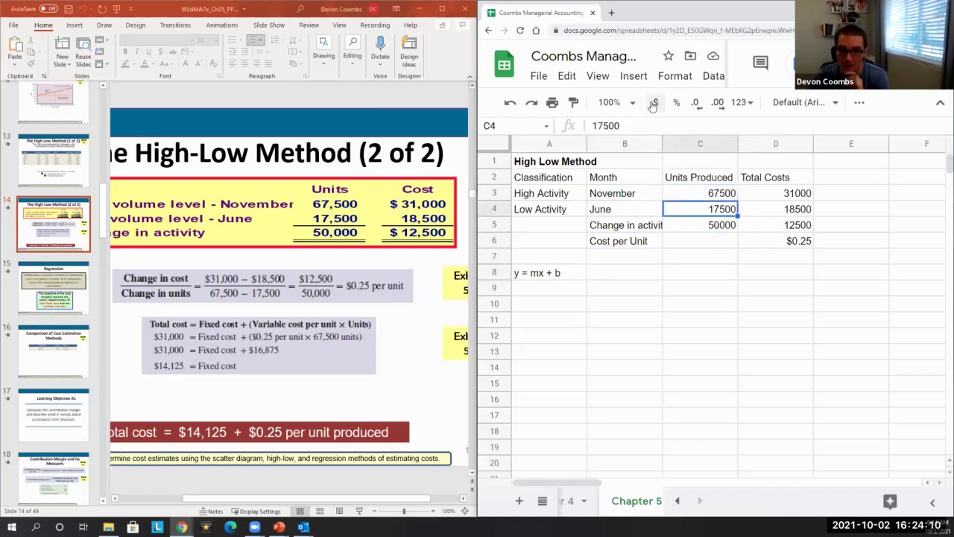
key(Up)
Clear A8 and enter the labels y, m, x and b across A9 to D9
key(Down)
key(Down)
key(Down)
key(Down)
key(Down)
key(Down)
key(Down)
key(Left)
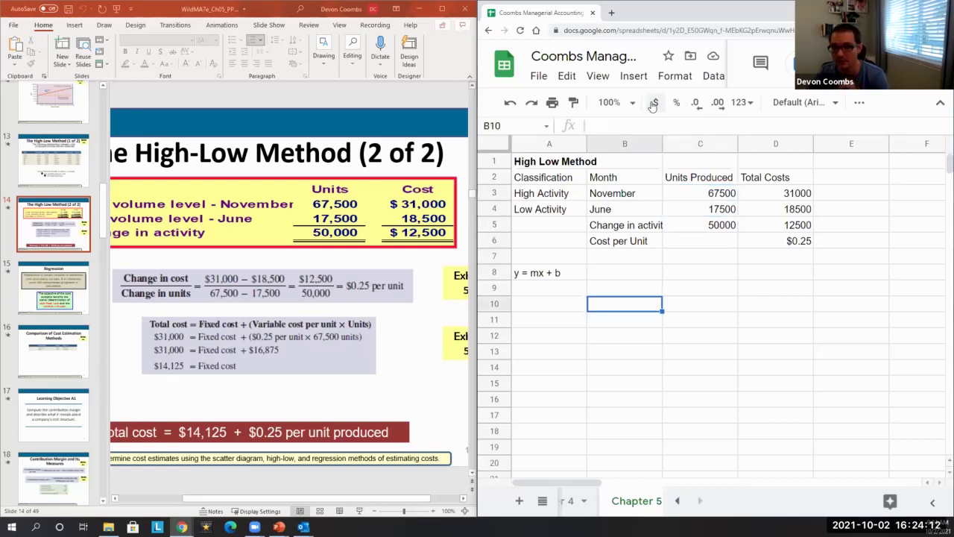
key(Left)
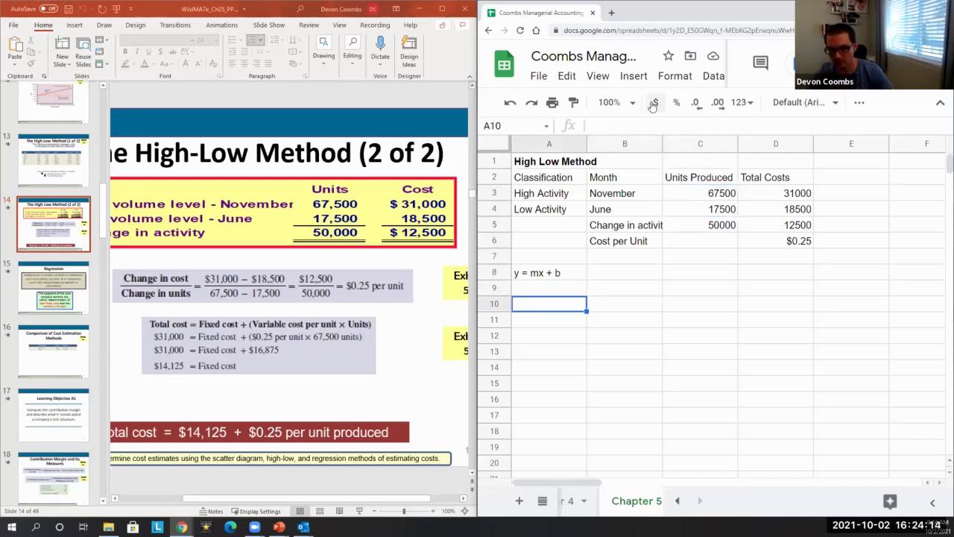
key(Up)
key(Up)
key(Delete)
key(Down)
text(y)
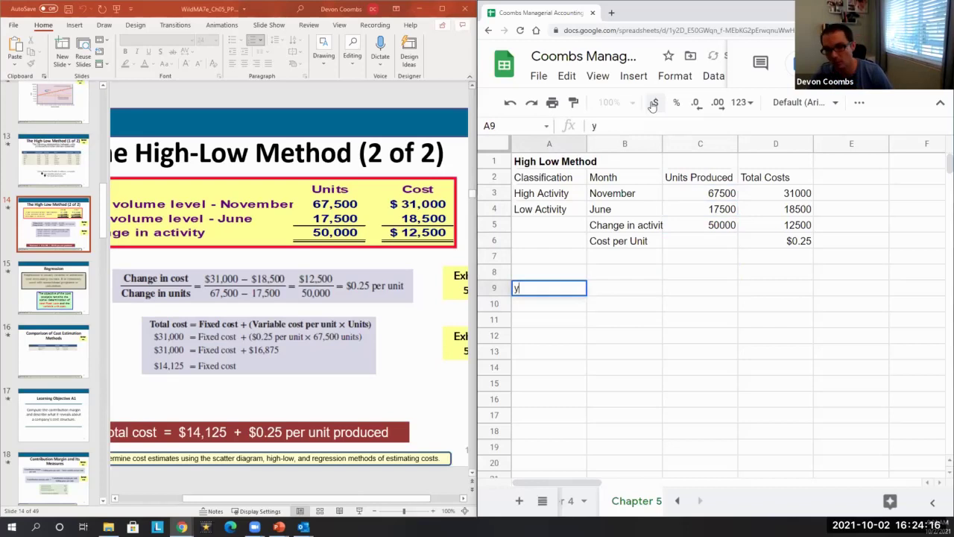
key(Tab)
text(m)
key(Tab)
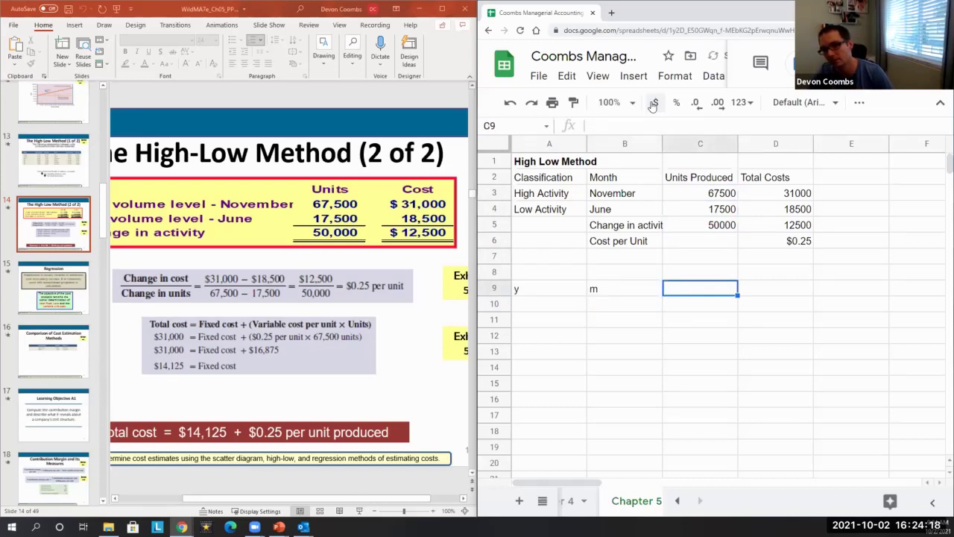
text(x)
key(Tab)
text(b)
key(Left)
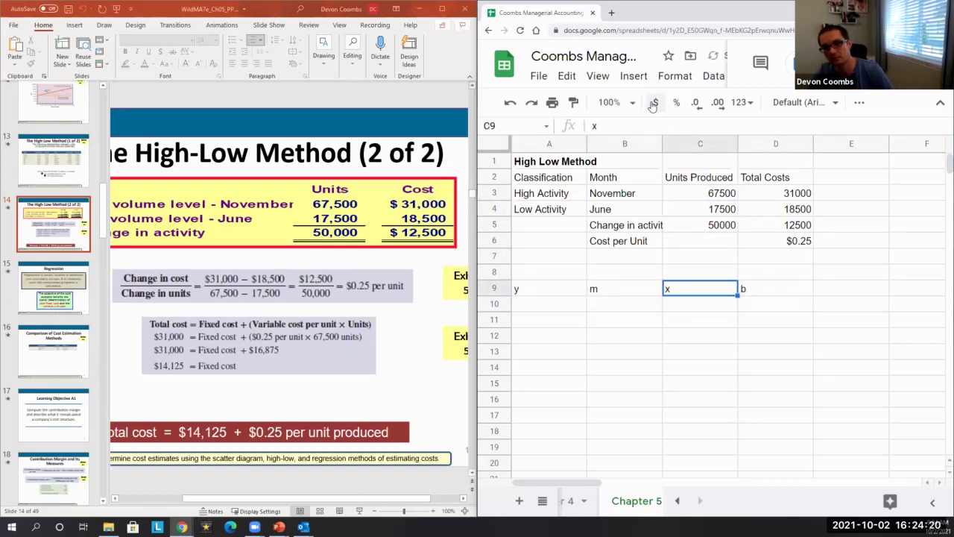
Re-enter the heading y=mx + b in cell A8
key(Up)
key(Left)
key(Left)
text(y=mx)
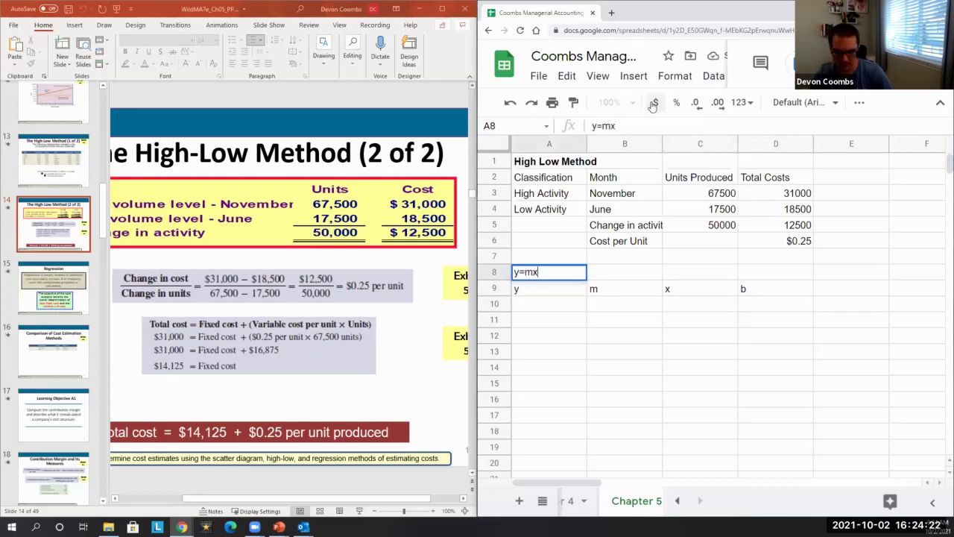
text( + b)
key(Return)
key(Down)
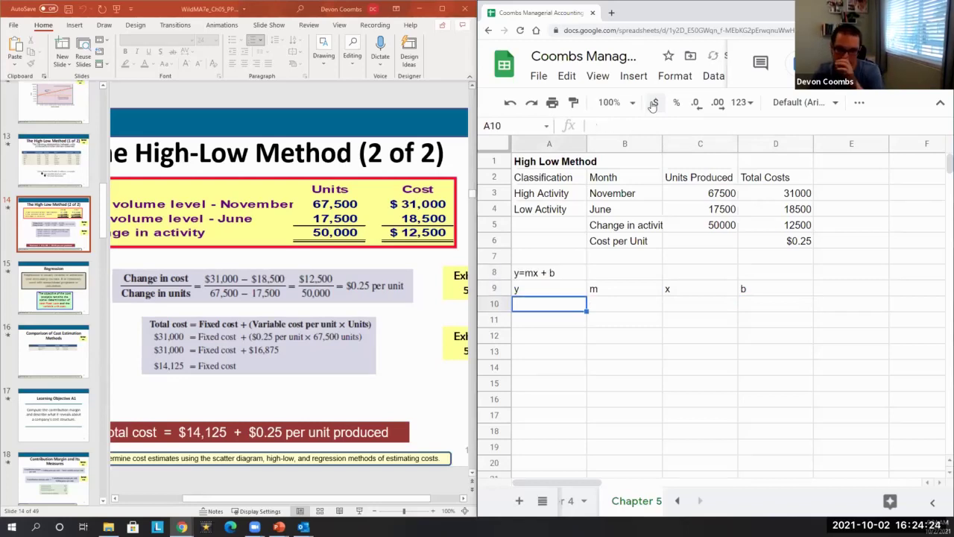
Link C10 under x to the $0.25 cost per unit
key(Right)
key(Right)
text(=)
key(Up)
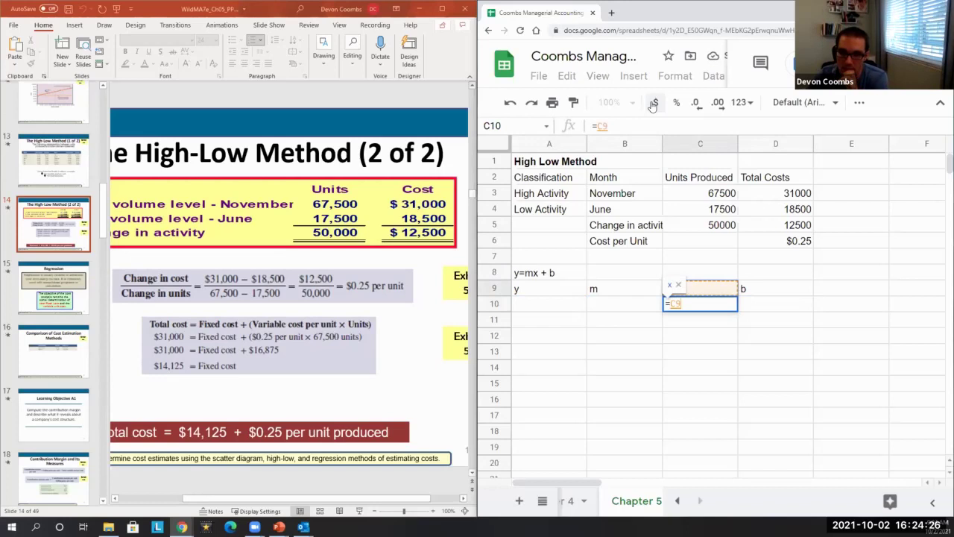
key(Up)
key(Up)
key(Up)
key(Up)
key(Down)
key(Right)
key(Return)
Review the units, total costs and C10's link to the $0.25 cost per unit
key(Up)
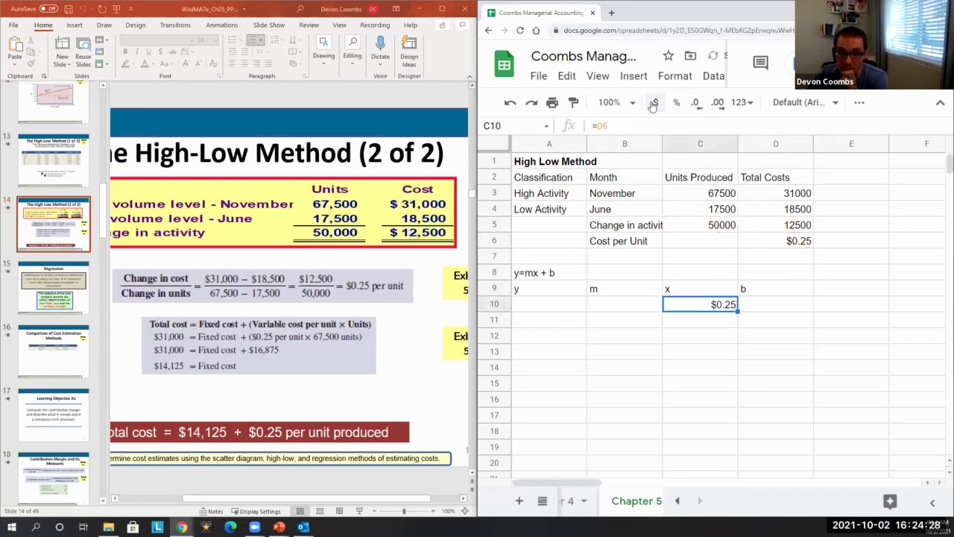
key(Up)
key(Up)
key(Up)
key(Up)
key(Up)
key(Right)
key(Down)
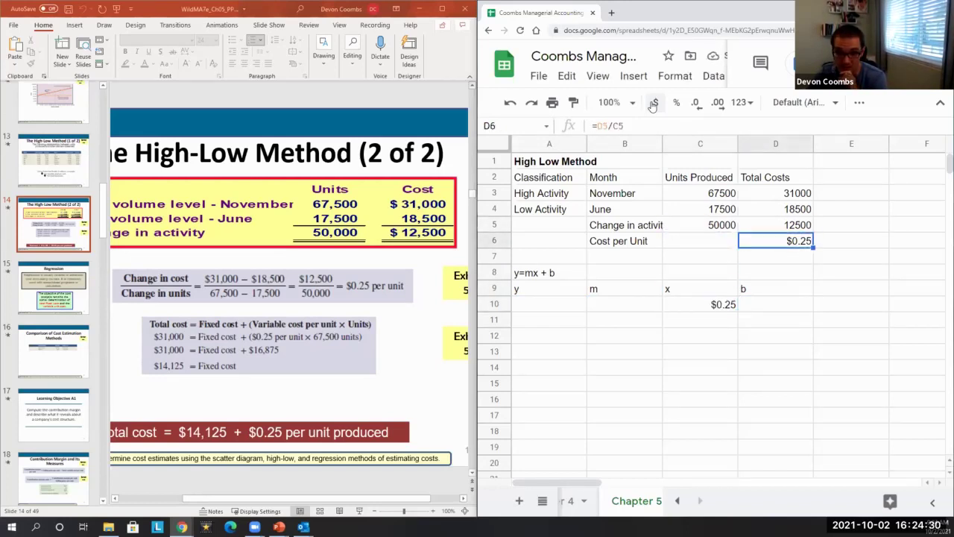
key(Up)
key(Up)
key(Left)
key(Up)
key(Right)
key(Down)
key(Up)
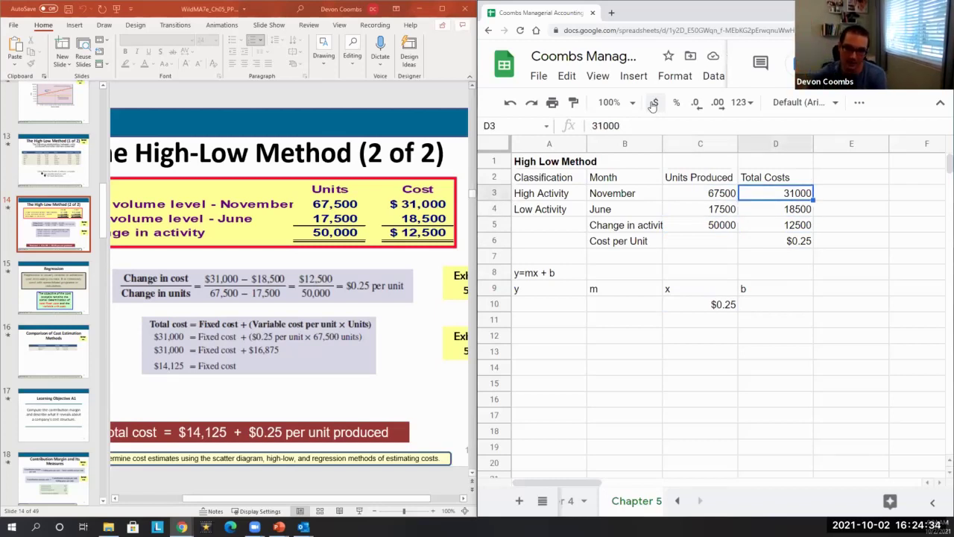
key(Left)
key(Down)
key(Right)
key(Down)
key(Down)
key(Down)
key(Left)
key(Down)
key(Down)
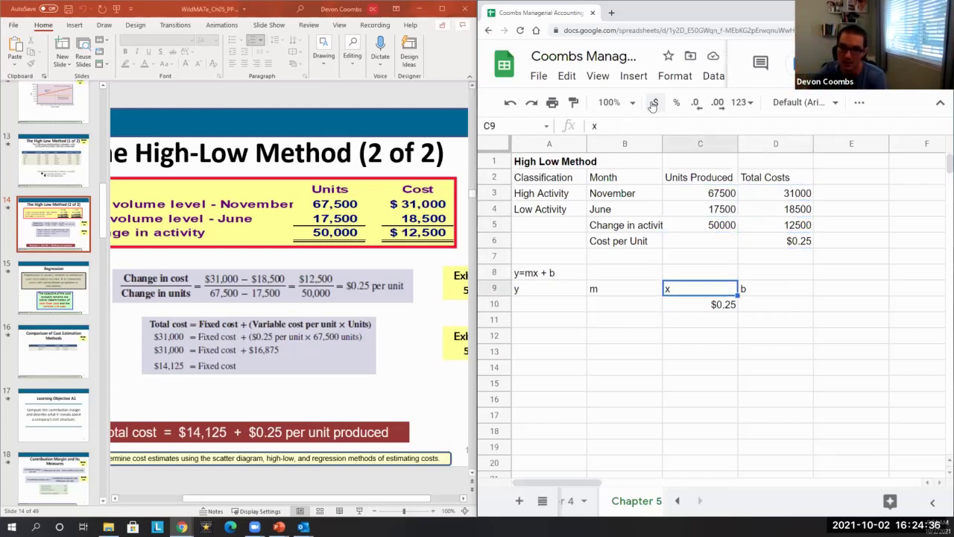
key(Down)
key(Up)
key(Up)
key(Up)
key(Up)
key(Right)
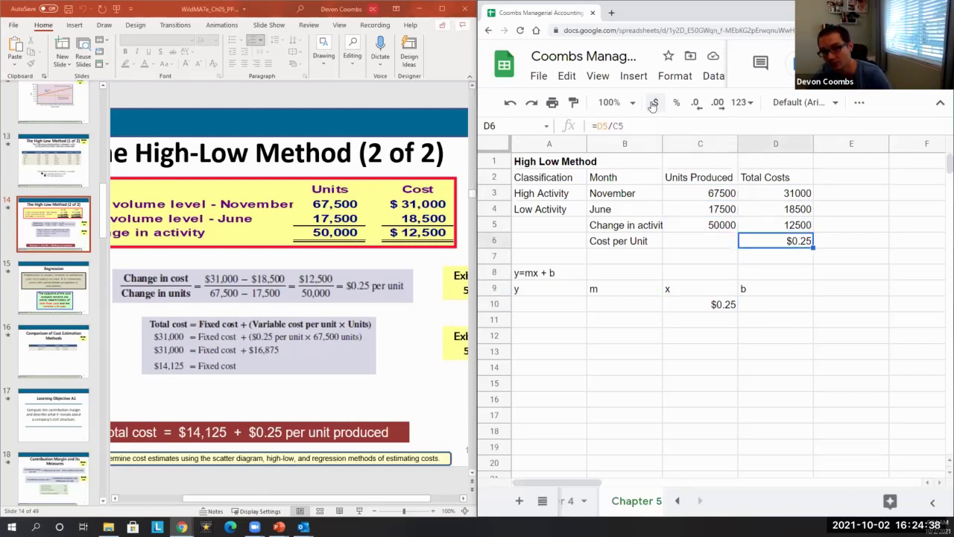
key(Down)
key(Down)
key(Down)
key(Left)
key(Down)
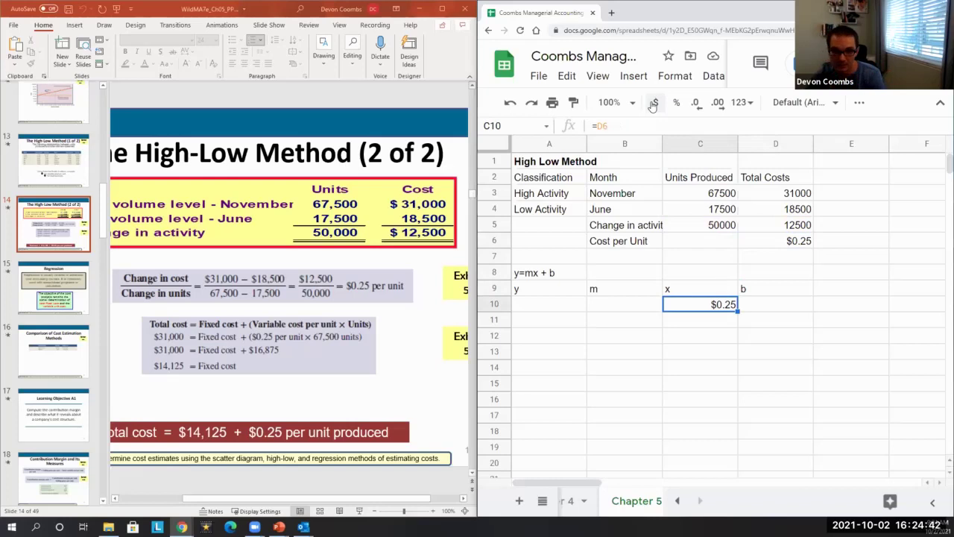
Make the b label in D9 bold
key(Left)
key(Left)
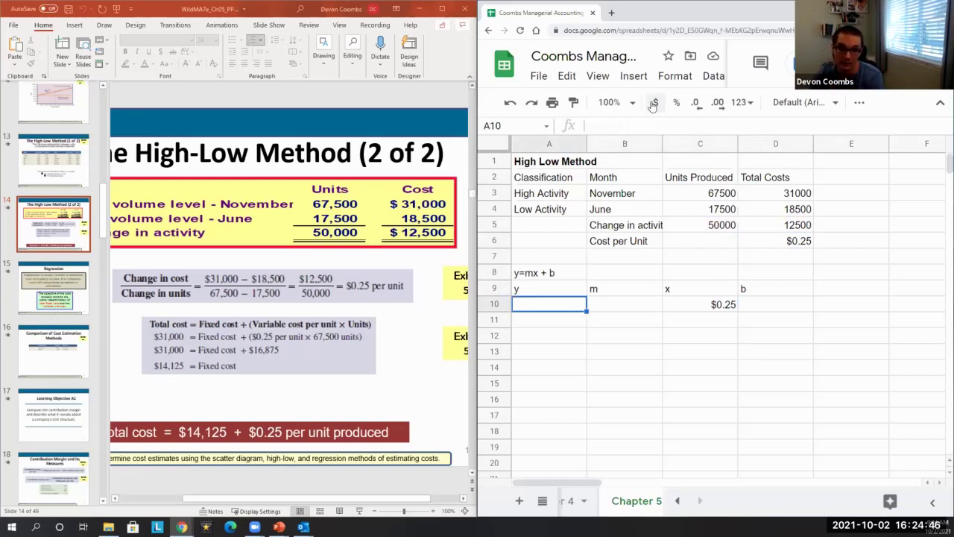
key(Right)
key(Right)
key(Right)
key(Up)
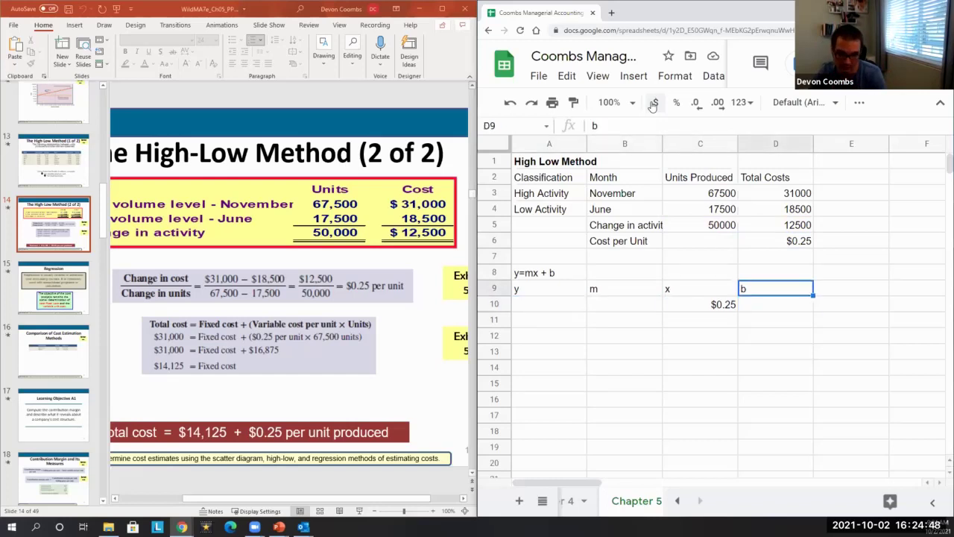
key(ctrl+b)
key(Left)
key(Left)
key(Down)
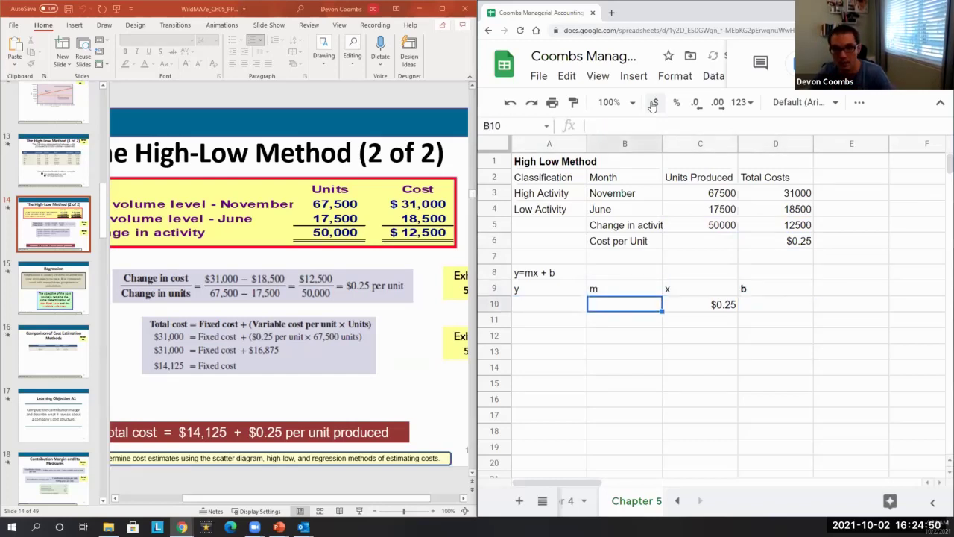
Link B10 under m to the 67500 November units in C3
text(=)
key(Up)
key(Up)
key(Up)
key(Right)
key(Right)
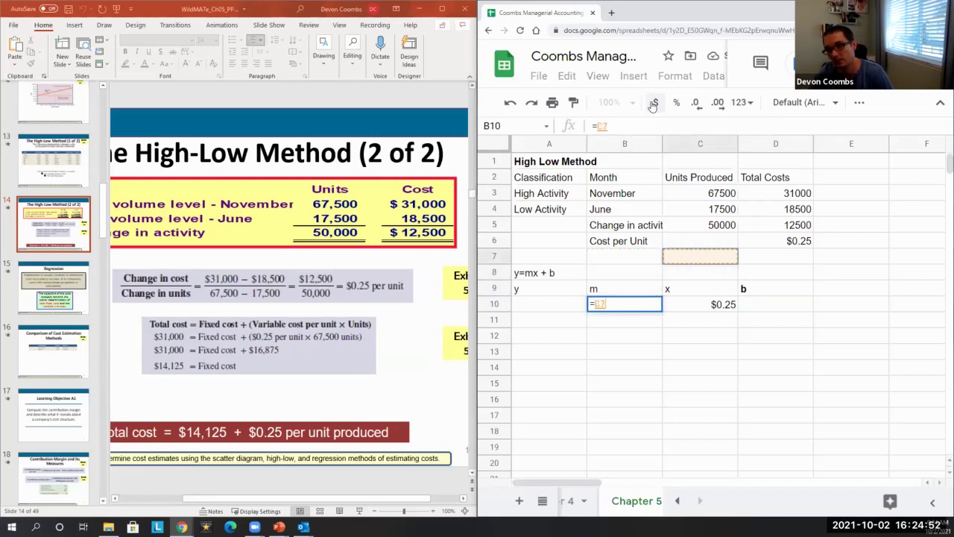
key(Up)
key(Up)
key(Up)
key(Left)
key(Up)
key(Return)
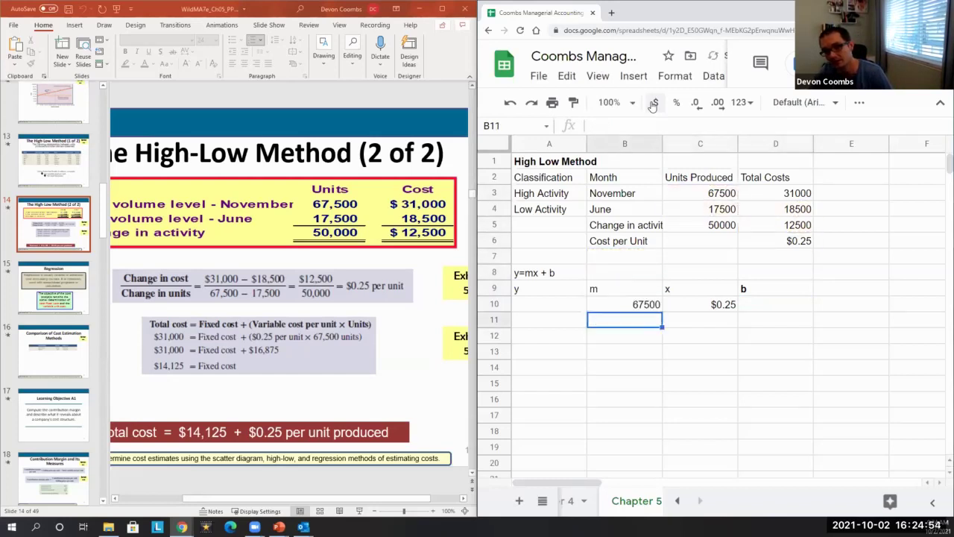
Link A10 under y to the 31000 total cost in D3
key(Up)
key(Left)
text(=)
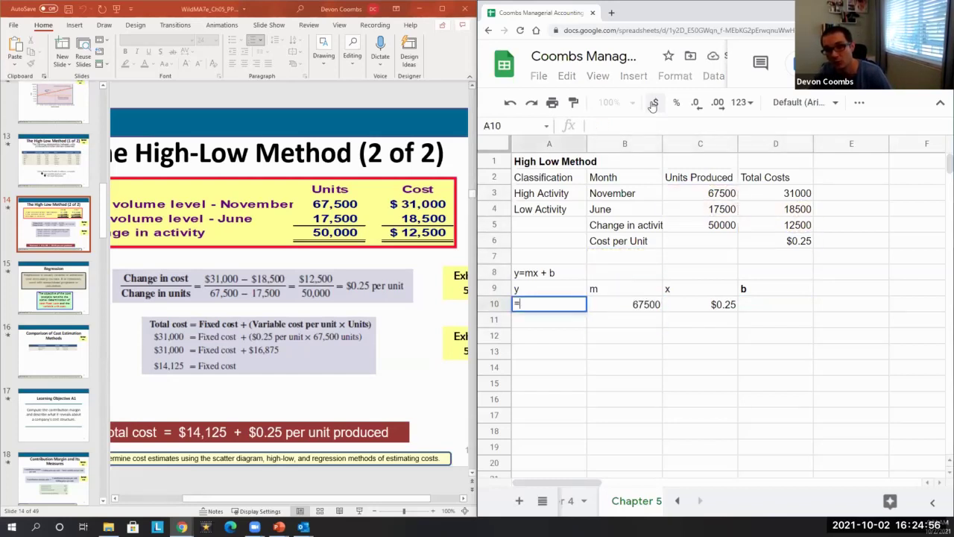
key(Right)
key(Right)
key(Up)
key(Up)
key(Up)
key(Up)
key(Up)
key(Up)
key(Up)
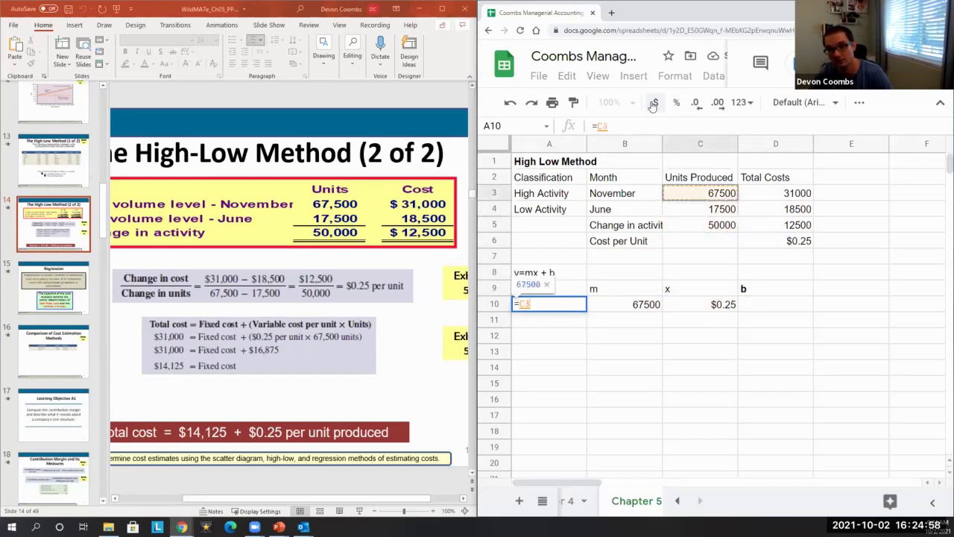
key(Right)
key(Return)
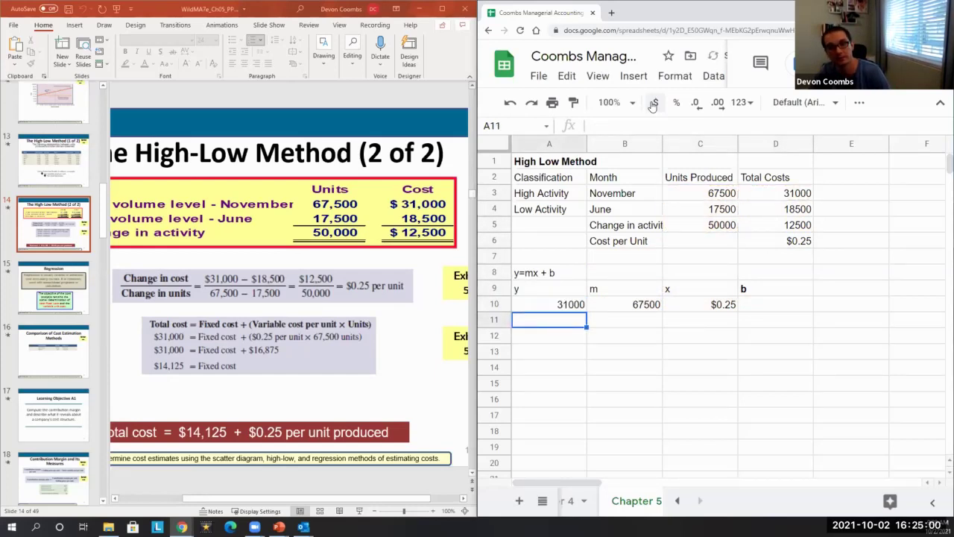
key(Up)
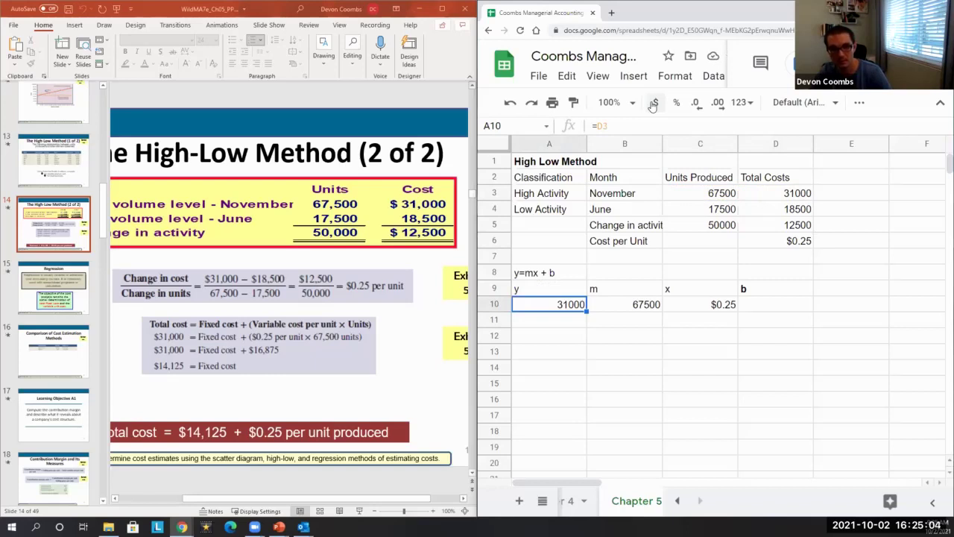
key(Right)
key(Right)
key(Left)
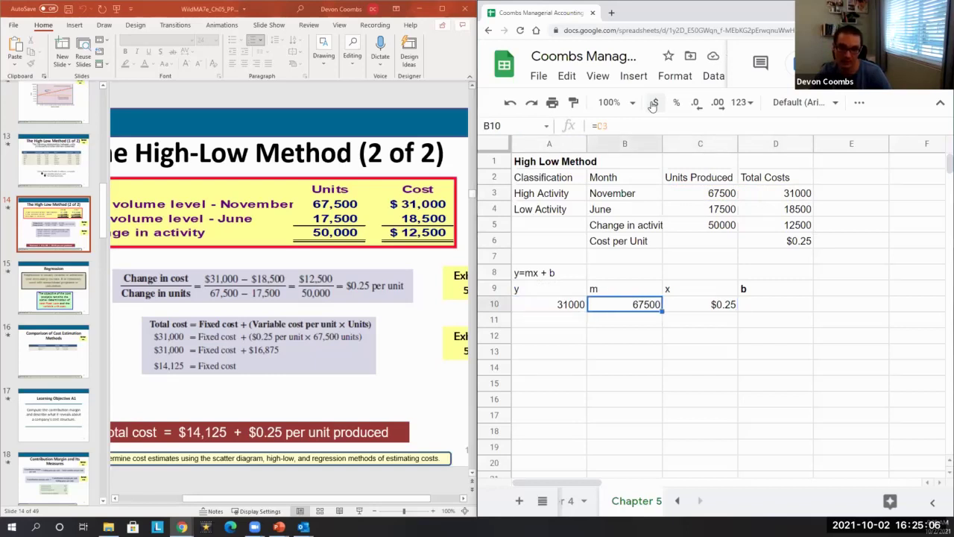
Compute the variable cost in row 11 as x times m (C10*B10)
key(Down)
key(Right)
text(=C11)
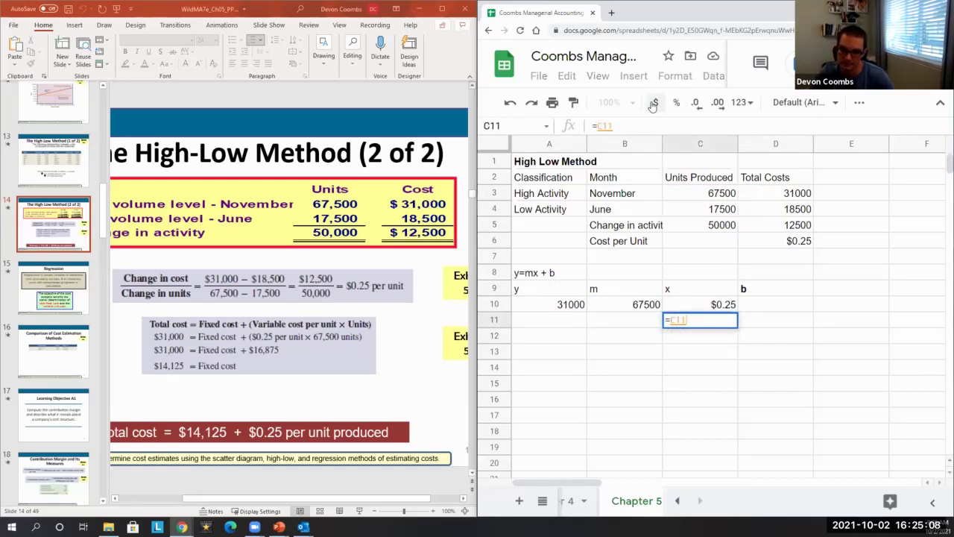
key(Up)
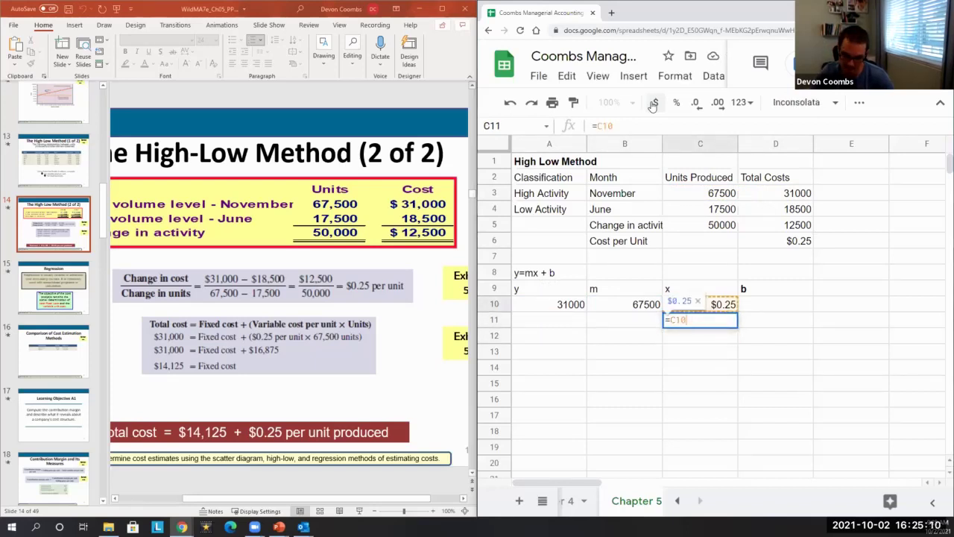
text(*)
key(Left)
key(Up)
key(Return)
key(Up)
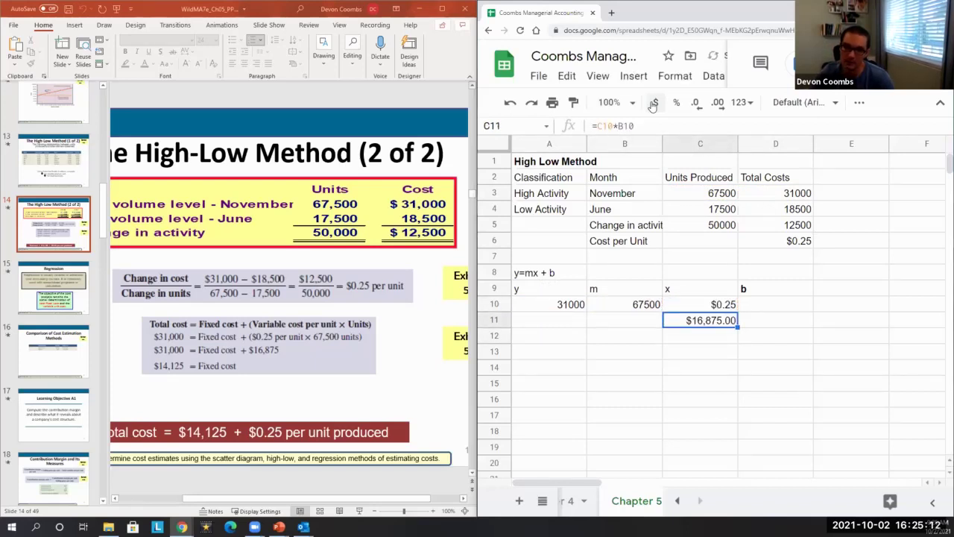
Clear the stray entry in A11 and copy the 16875 variable cost into C12
key(Left)
key(Left)
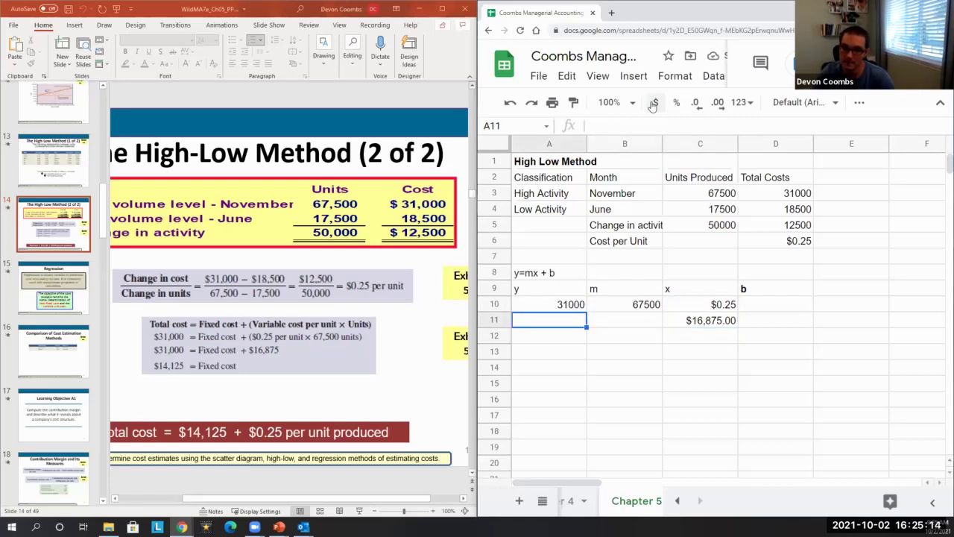
text(=)
key(Escape)
key(Right)
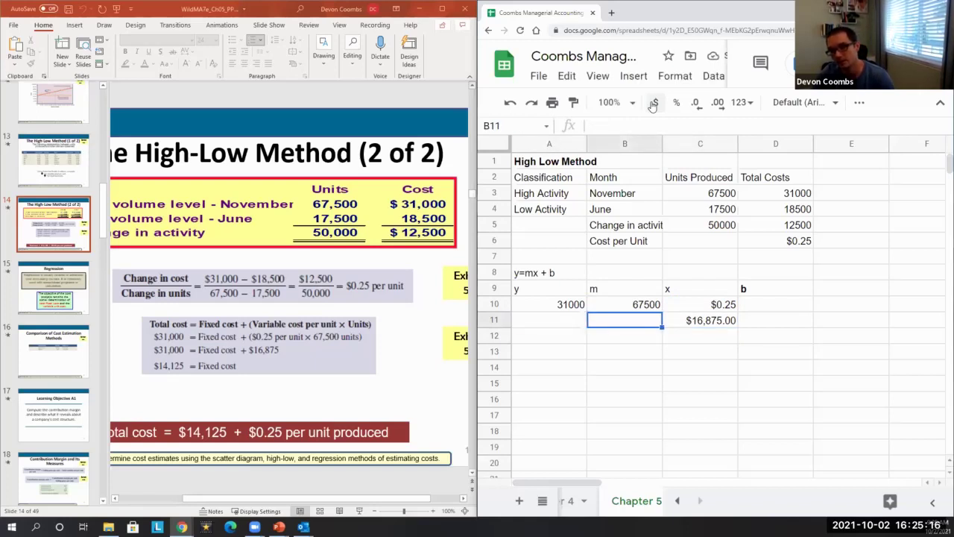
key(Up)
key(Down)
key(Right)
key(ctrl+c)
key(Down)
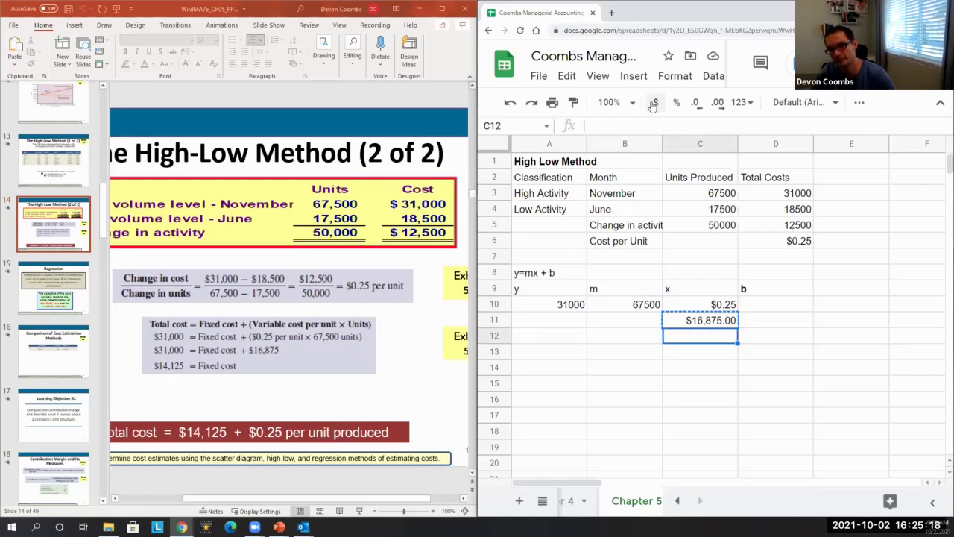
key(ctrl+v)
Start and cancel unfinished formulas in B12 and C13
key(Left)
key(Left)
key(Right)
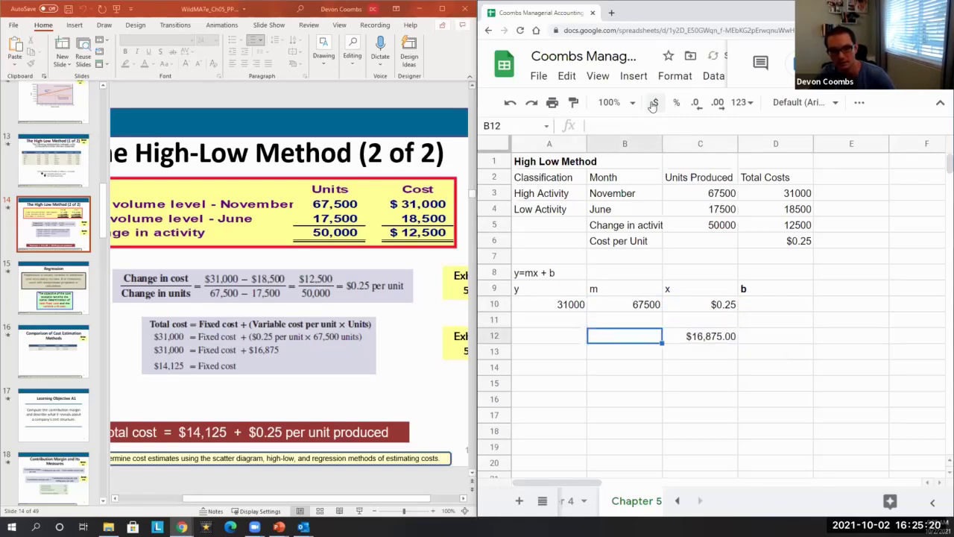
text(=)
key(Up)
key(Up)
key(Left)
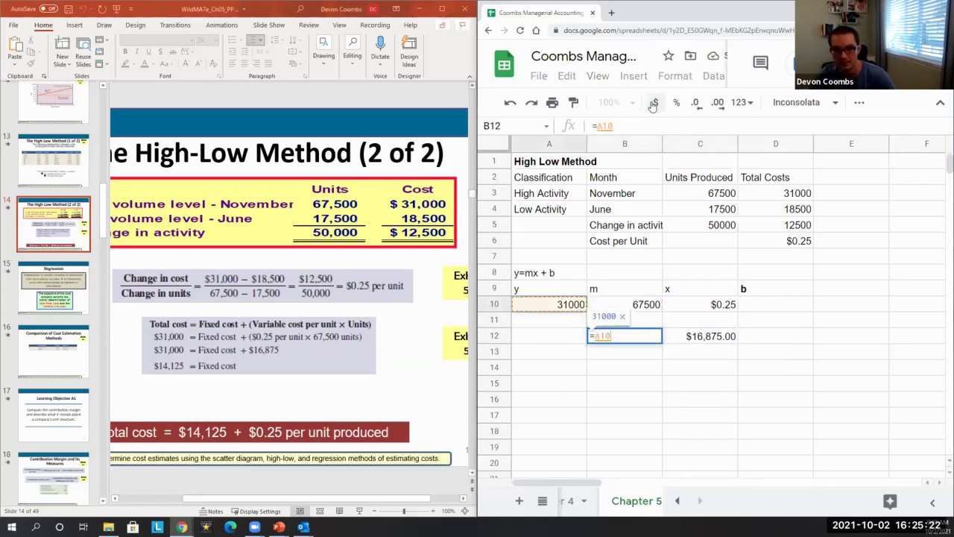
text(-)
key(Escape)
key(Right)
key(Down)
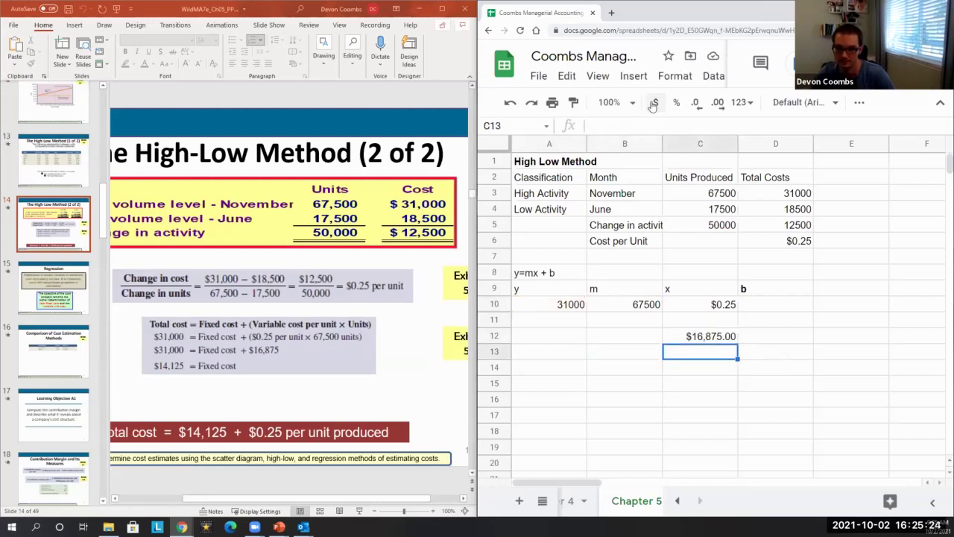
text(=)
key(Up)
key(Up)
key(Left)
key(Left)
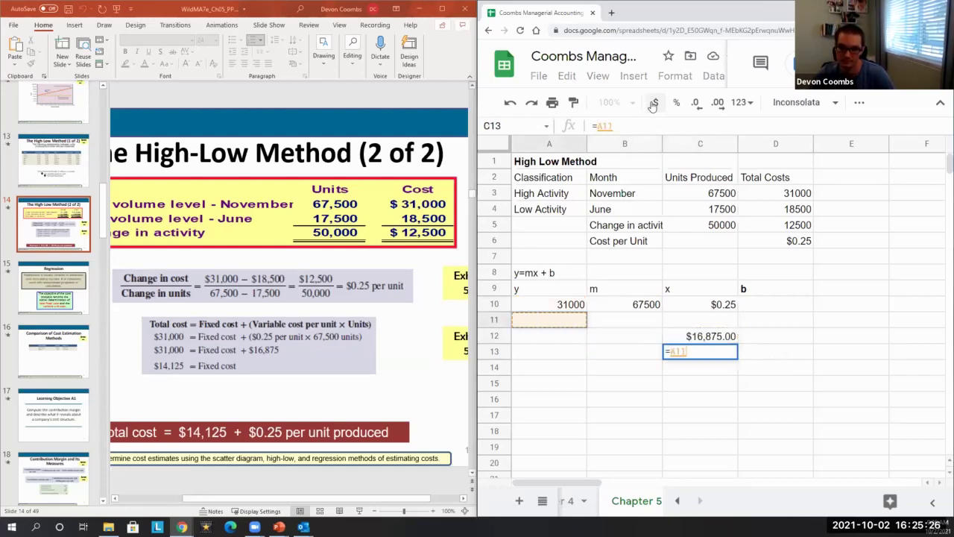
key(Escape)
Compute b in D10 as =A10-C12 ($14,125) and format A10:D10 as currency
key(Up)
key(Right)
key(Up)
key(Up)
text(=)
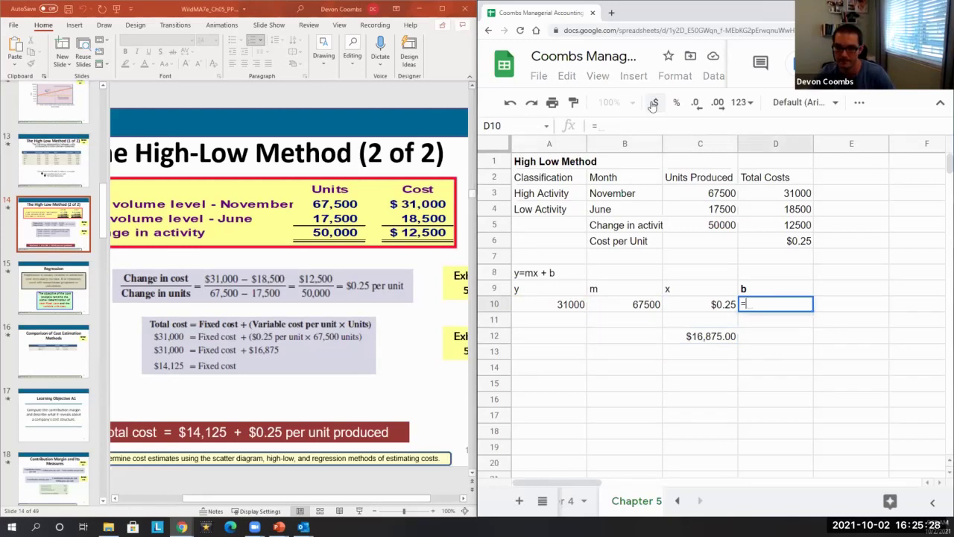
key(Left)
key(Left)
key(Left)
text(-)
key(Down)
key(Down)
key(Left)
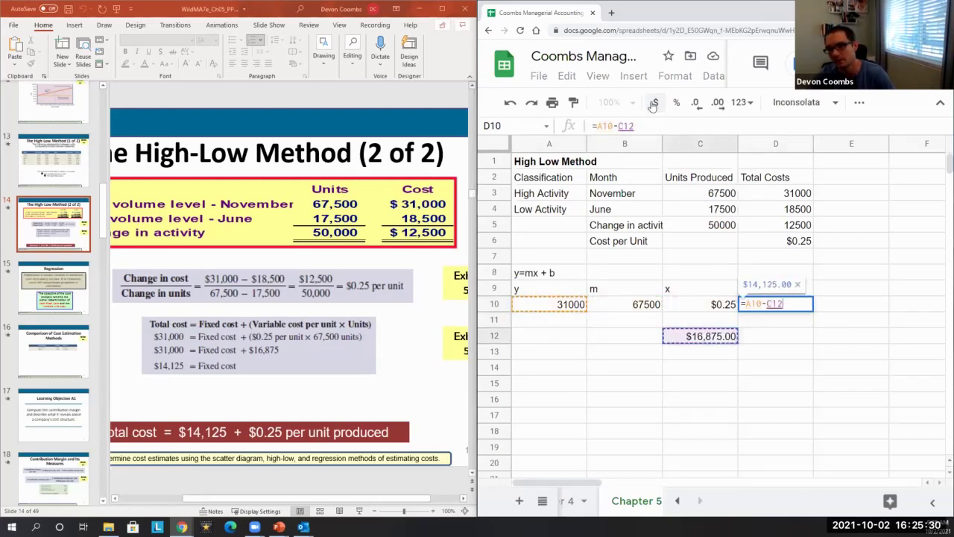
key(Return)
key(Up)
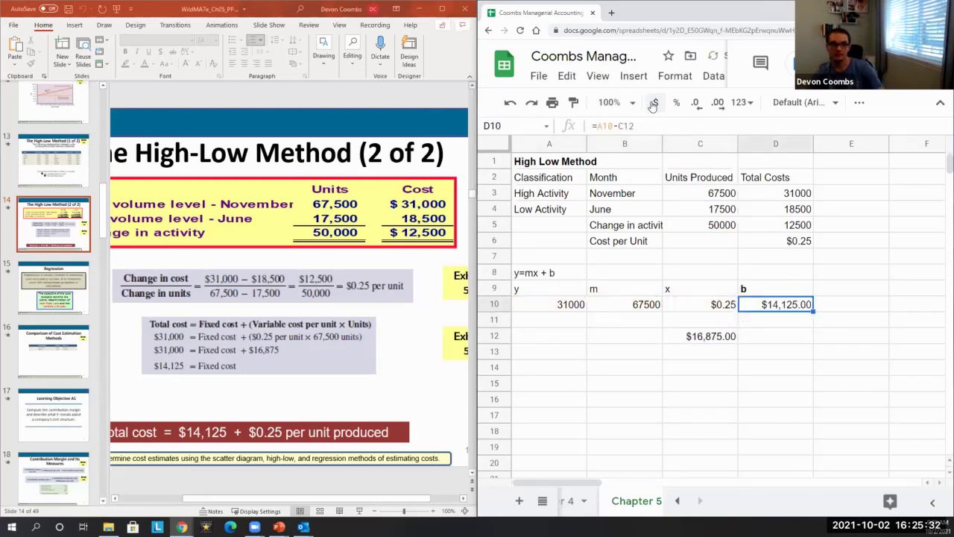
key(shift+Left)
key(shift+Left)
key(shift+Left)
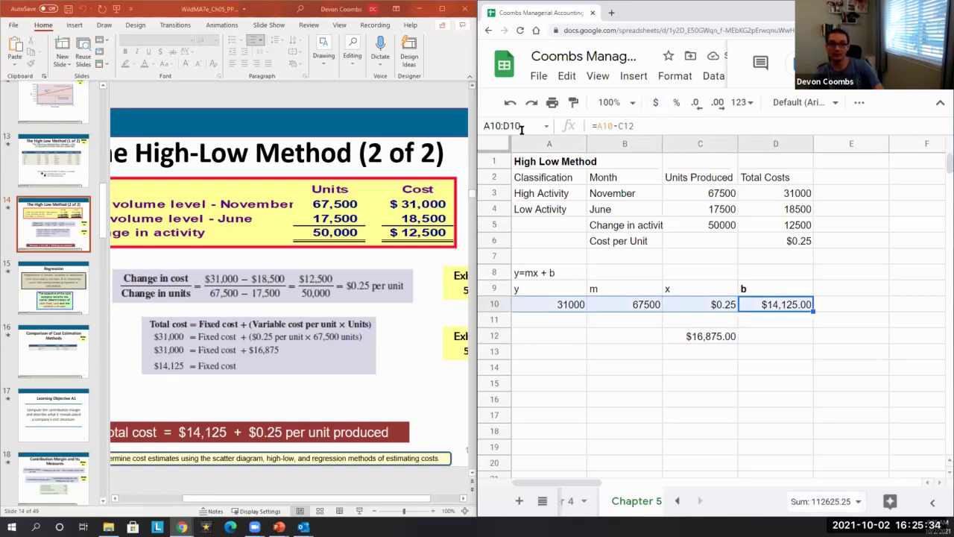
click(654, 105)
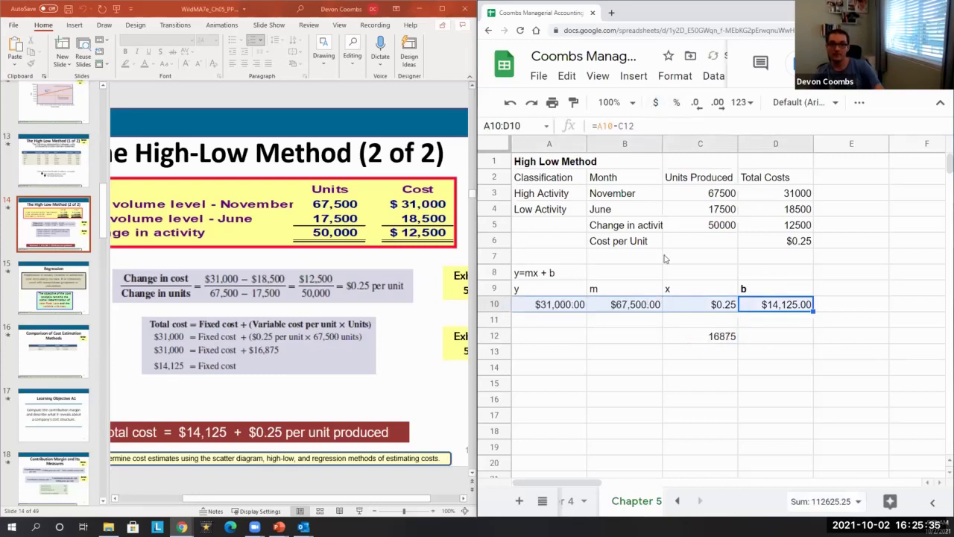
Move the $16,875.00 variable cost result from C12 up to C8
click(717, 342)
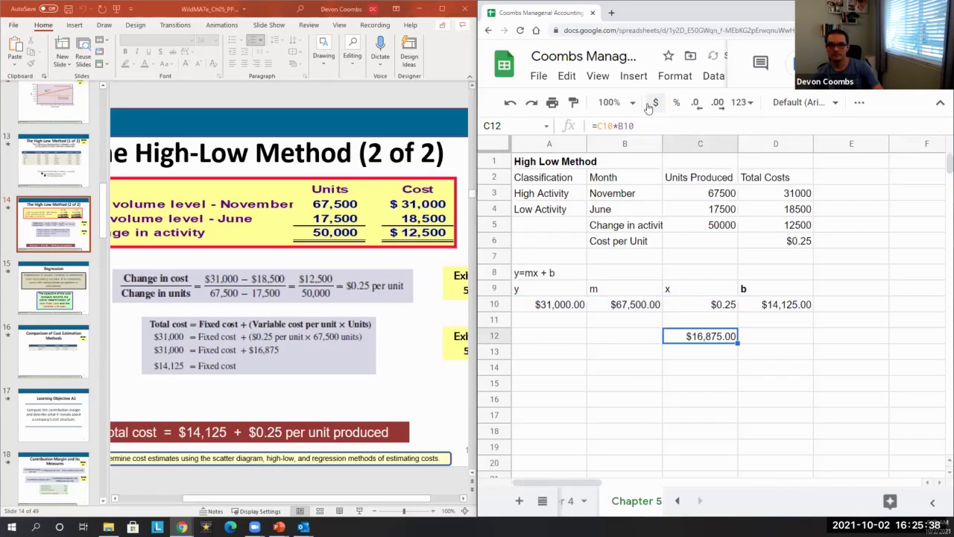
key(ctrl+x)
key(Up)
key(Up)
key(Up)
key(Up)
key(ctrl+v)
key(Down)
key(Down)
key(Down)
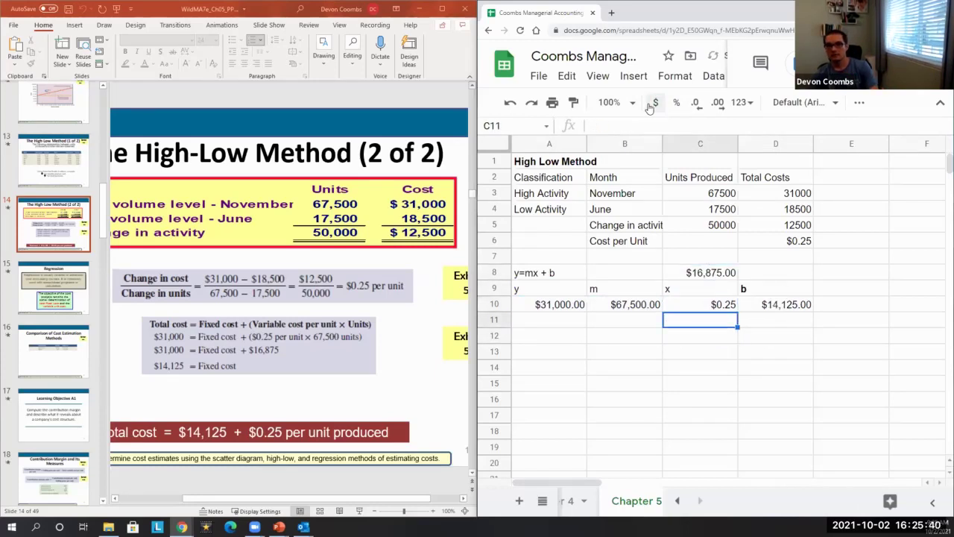
Extend the row 9 labels to 'b - fixed cost', 'x - variable cost', 'y - total cost', 'm - units produced'
key(Left)
key(Down)
key(Right)
key(Right)
key(Up)
key(Up)
key(Up)
key(Return)
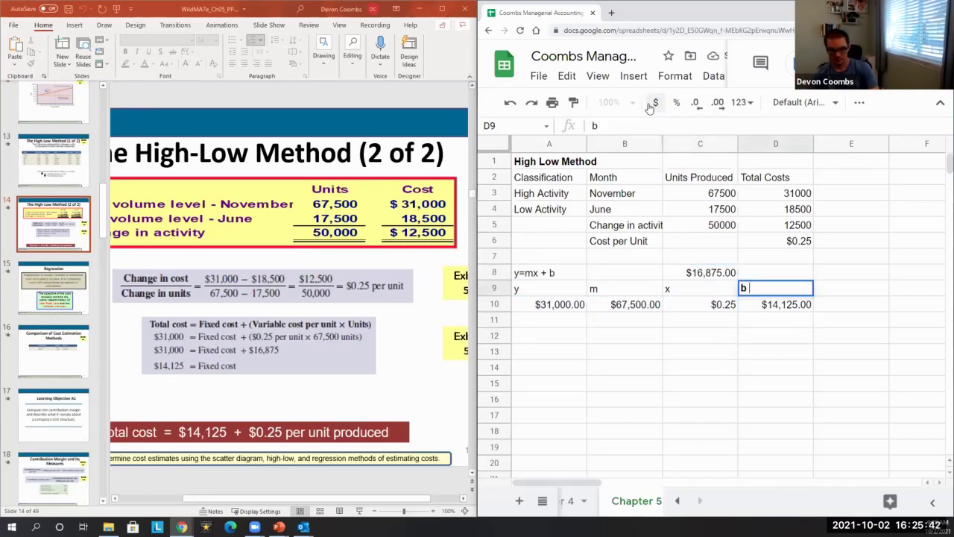
text(- fixed cost)
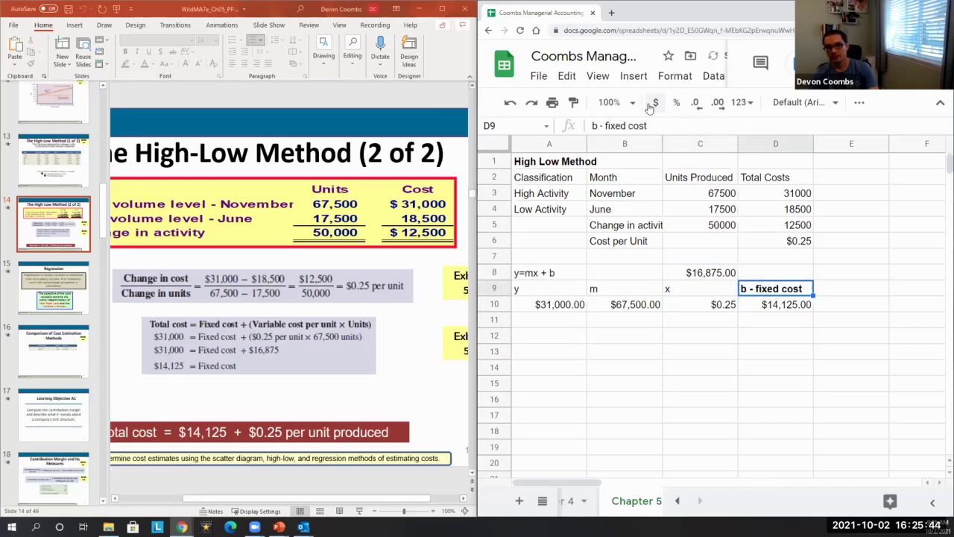
key(Left)
key(Return)
text(- vari)
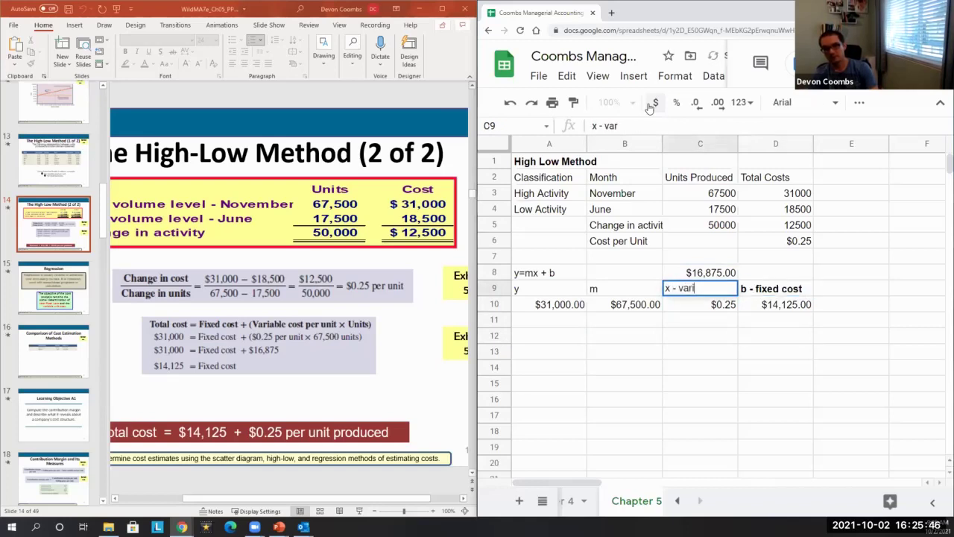
text(able cost)
key(Left)
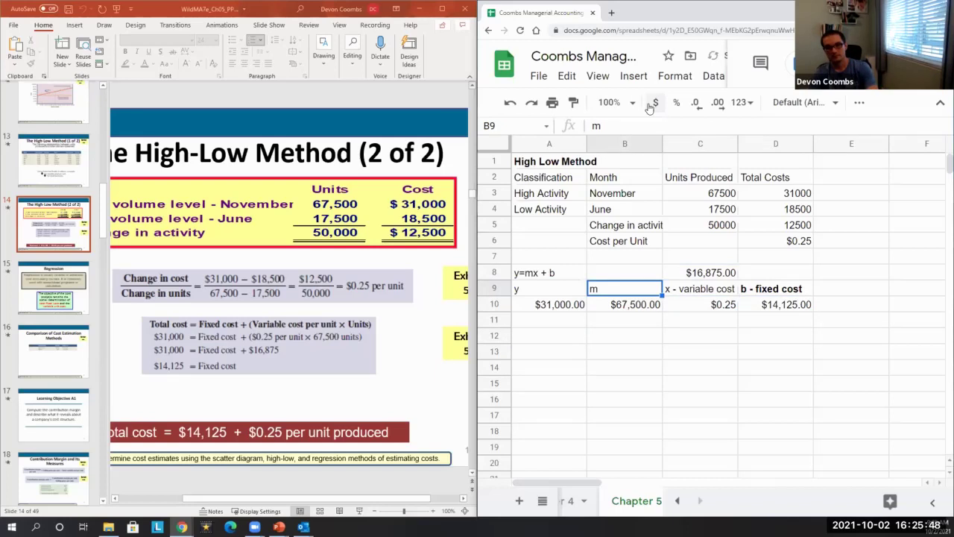
key(Left)
key(Return)
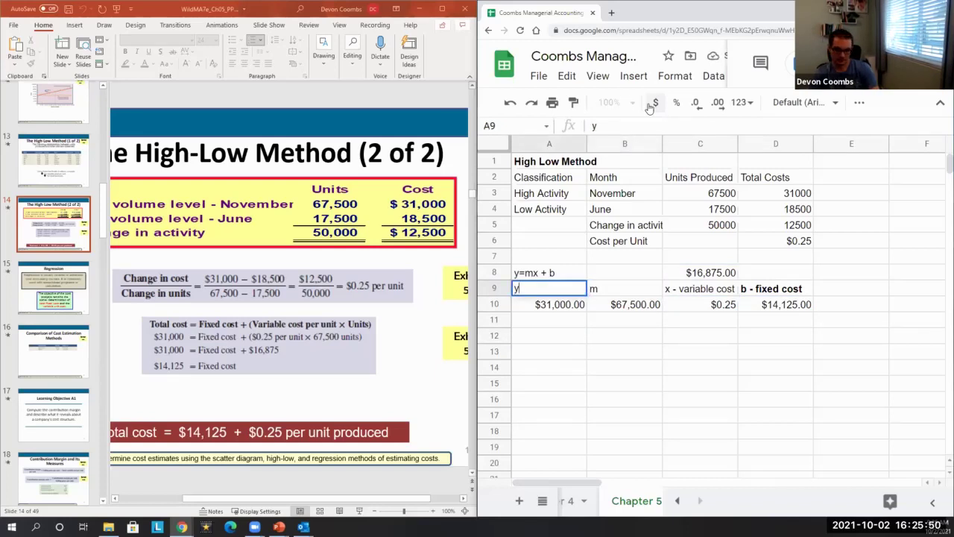
text(- total cost)
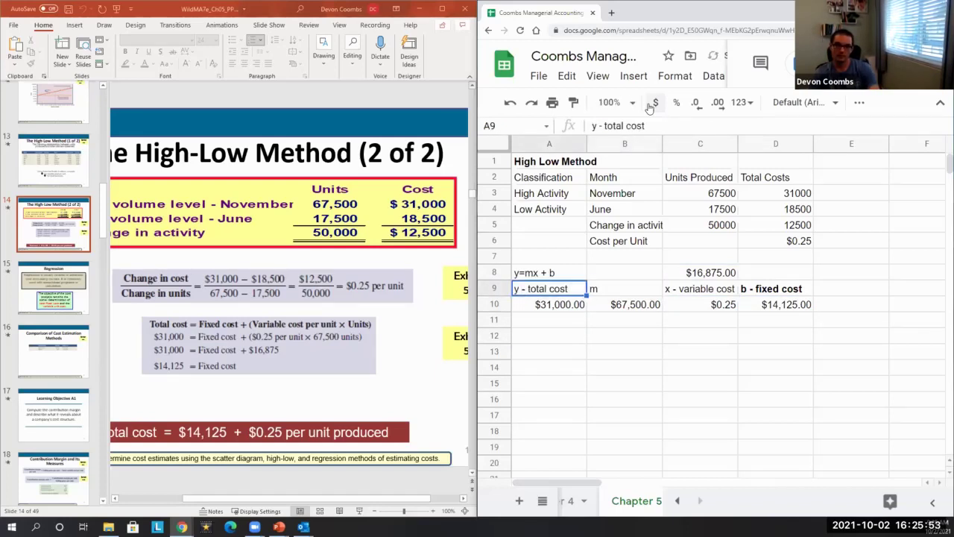
key(Tab)
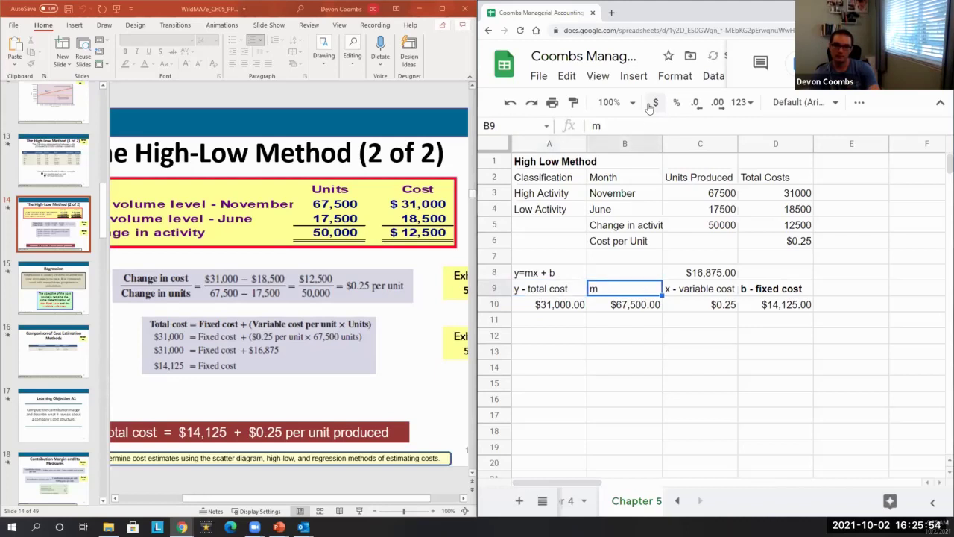
key(Return)
text(- units p)
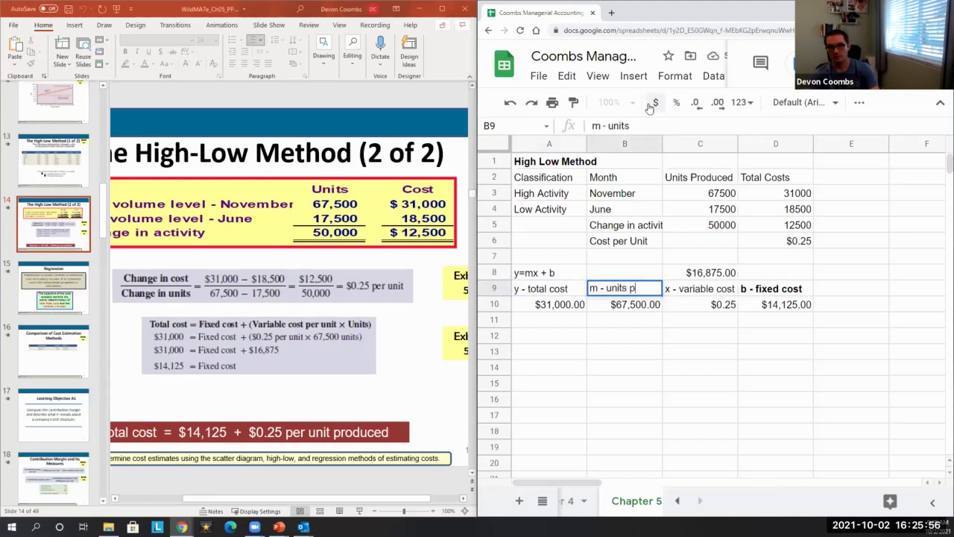
text(roduced)
key(Return)
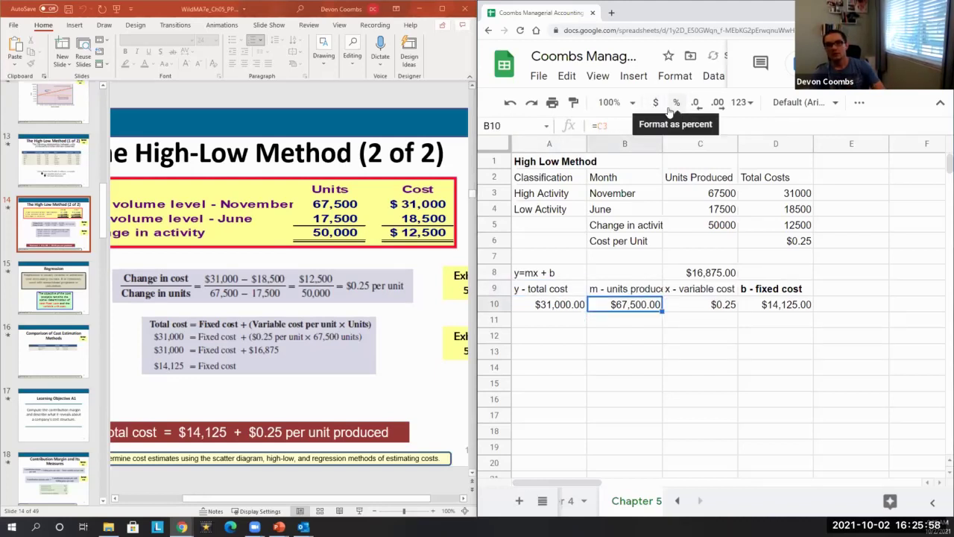
Format B10's 67,500 units as a plain Number instead of currency
click(740, 102)
click(768, 186)
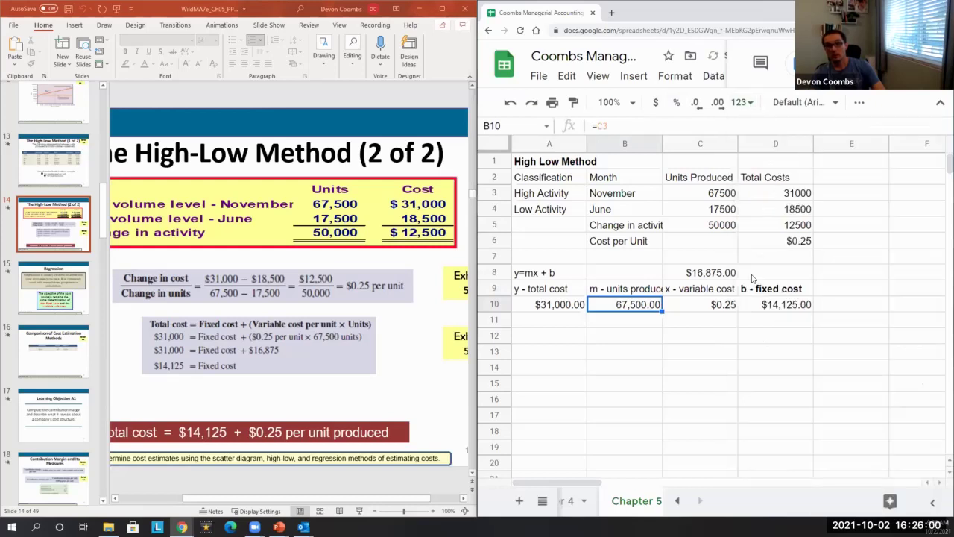
click(731, 322)
key(Up)
key(Up)
key(Right)
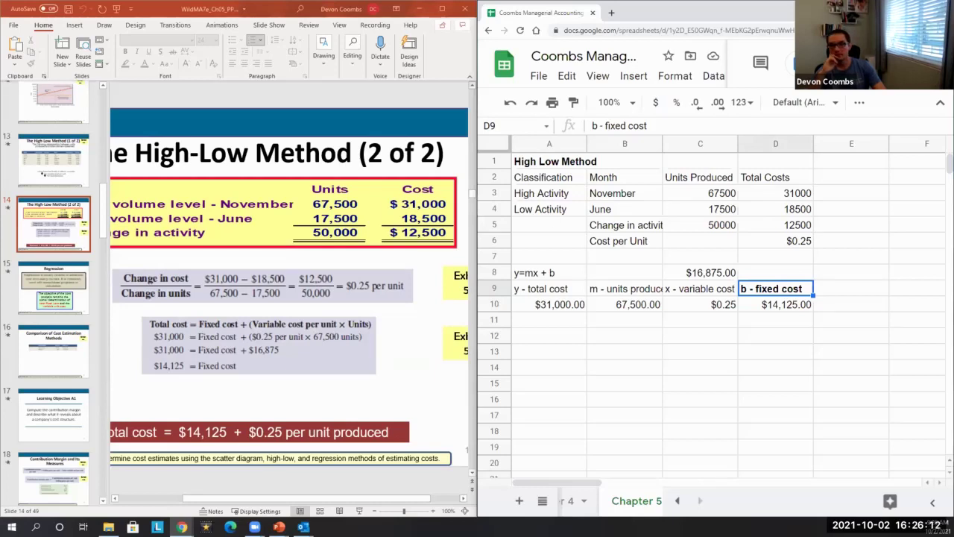
scroll(71, 251, up, 1)
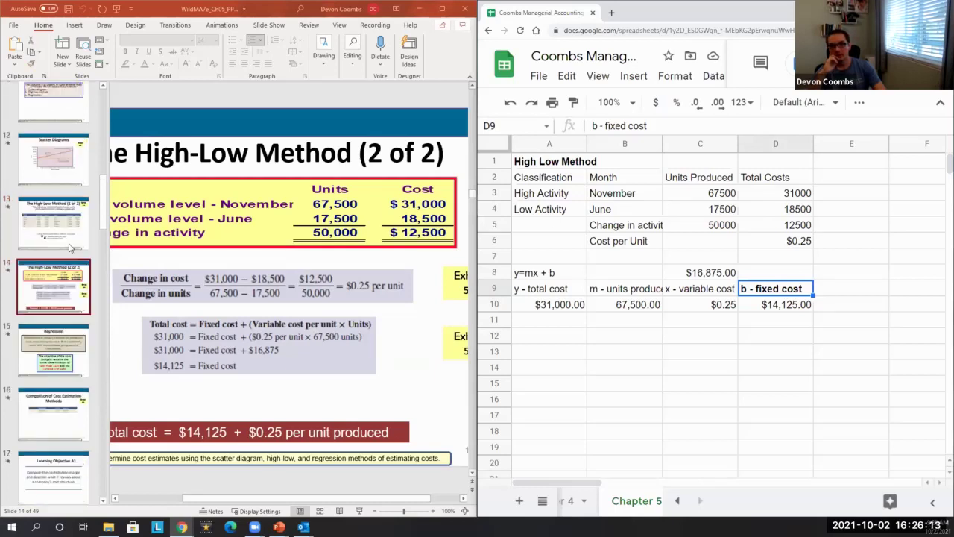
click(67, 179)
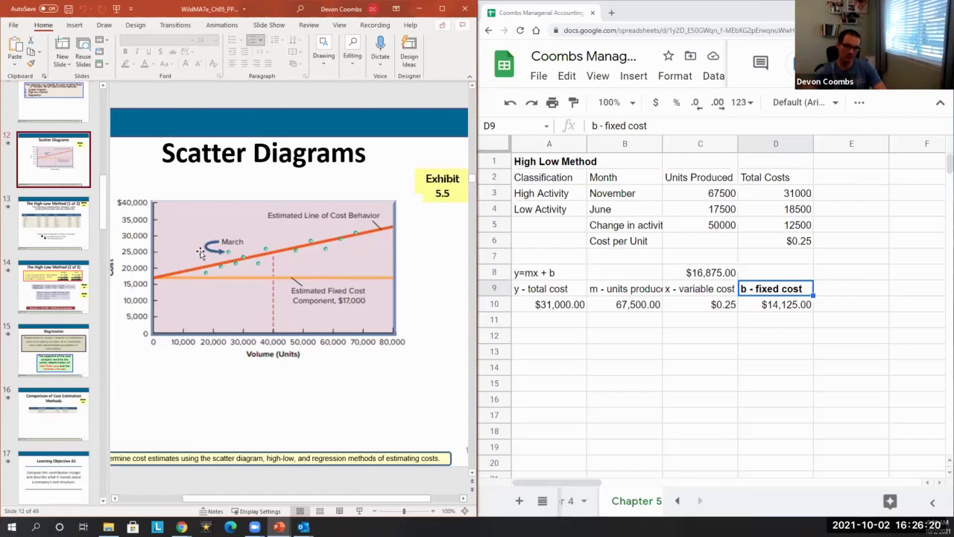
click(43, 296)
click(49, 351)
click(46, 289)
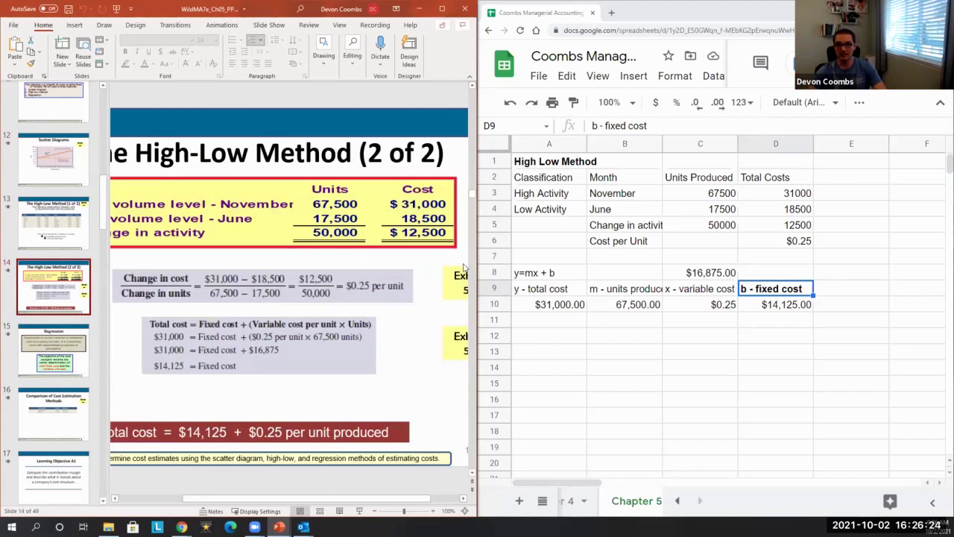
click(687, 278)
key(Down)
key(Left)
key(Left)
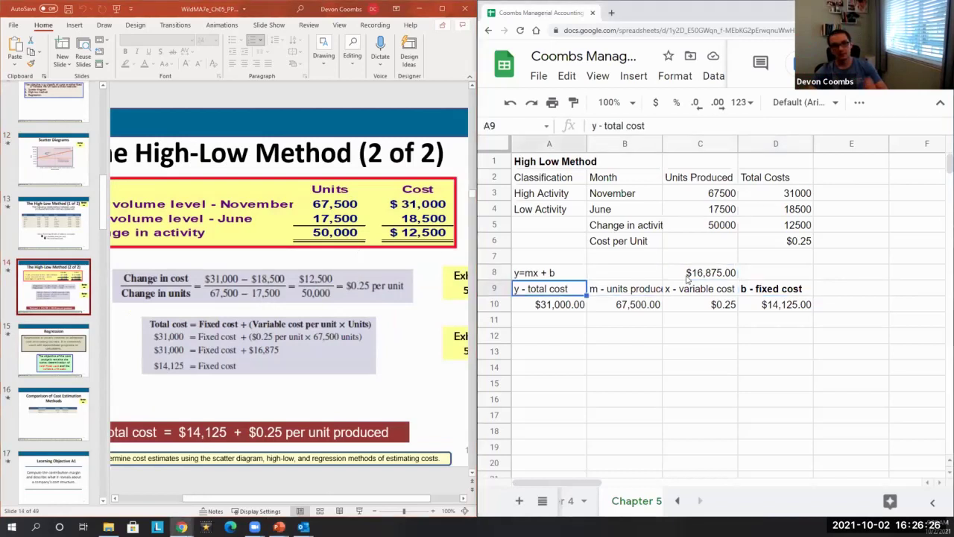
key(Right)
key(Right)
key(Right)
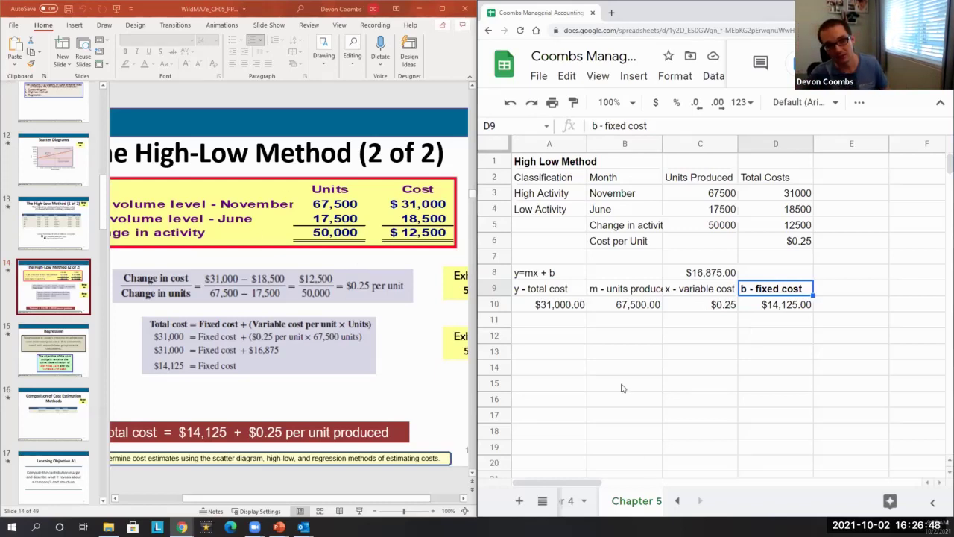
click(720, 310)
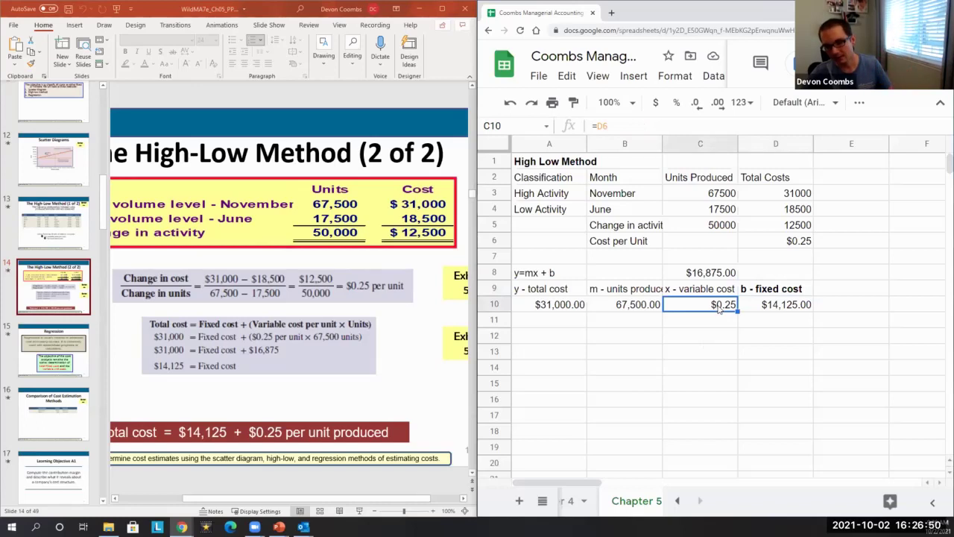
key(Left)
key(Left)
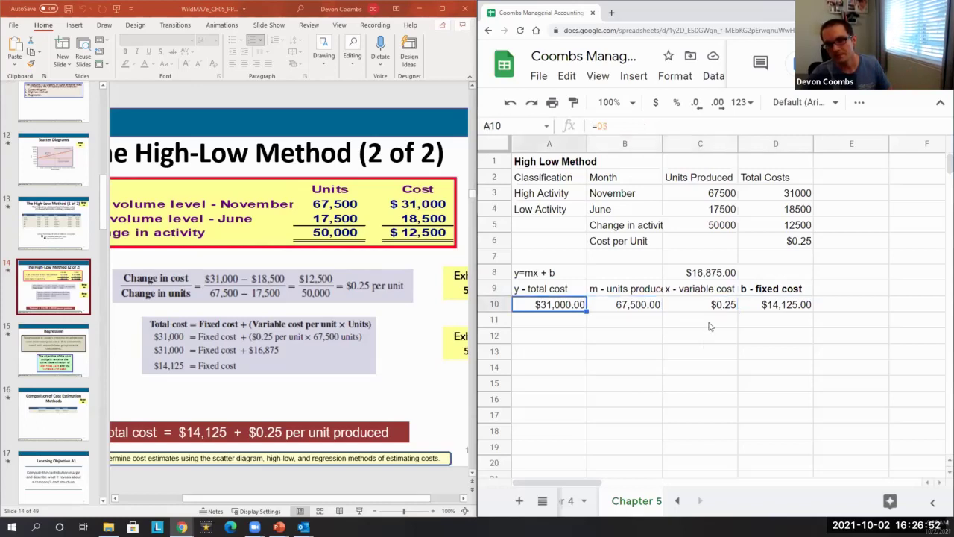
scroll(704, 330, down, 1)
scroll(704, 329, up, 1)
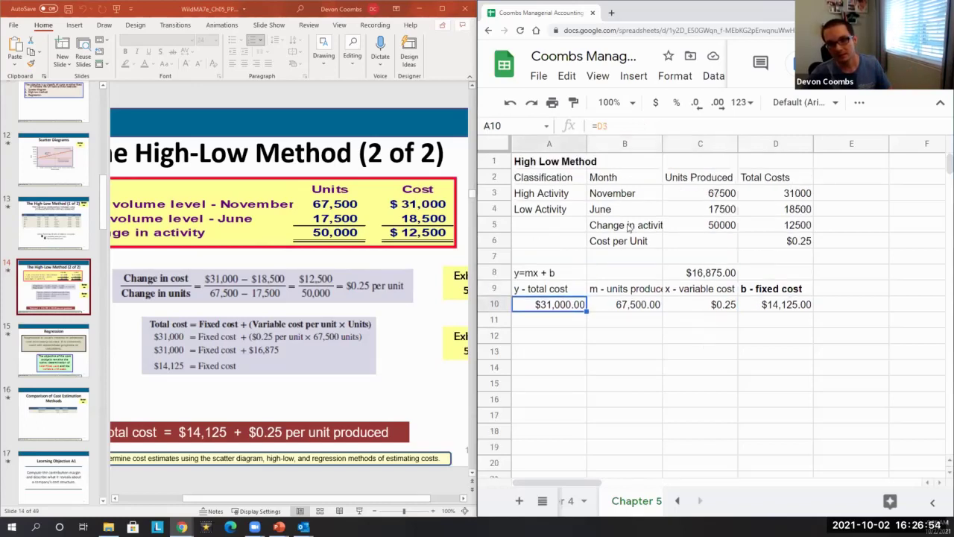
key(Up)
key(Up)
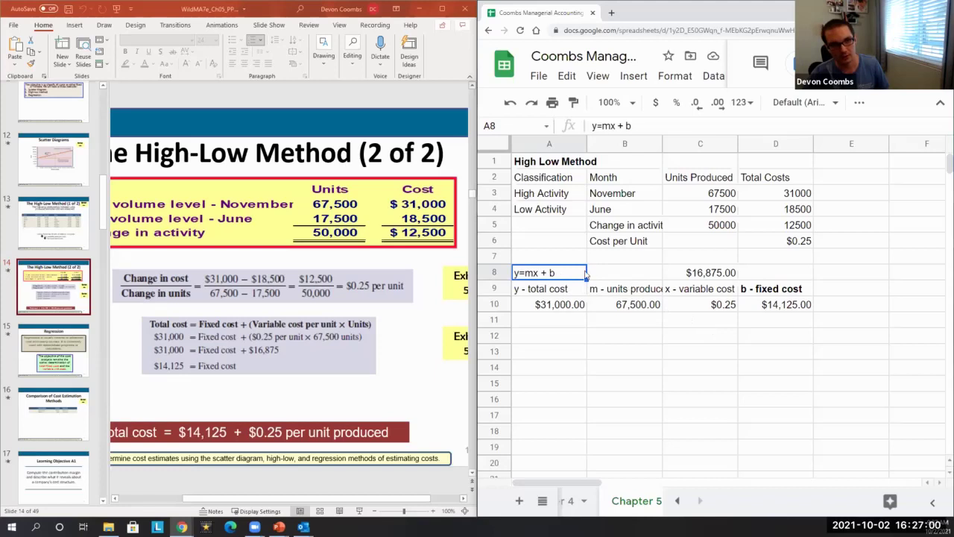
scroll(599, 188, down, 1)
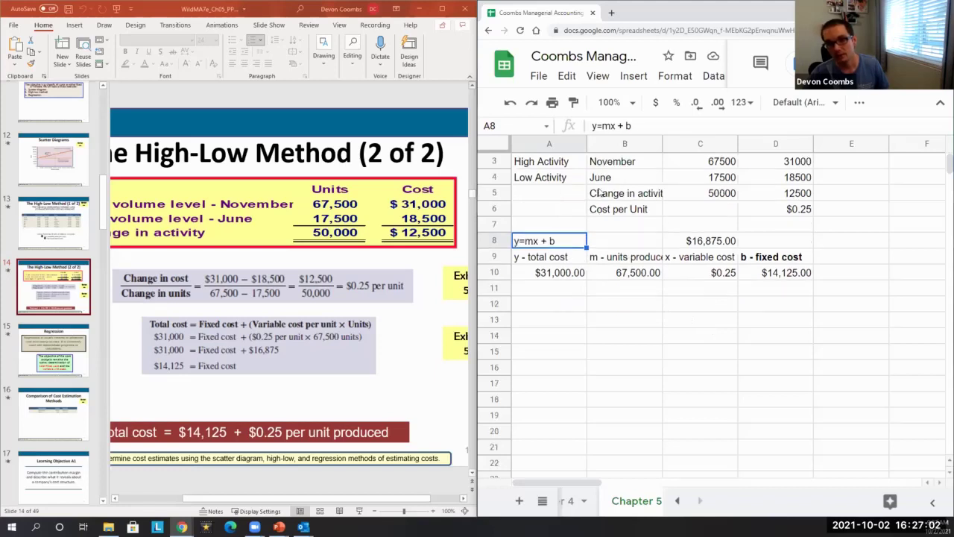
scroll(599, 192, up, 1)
click(752, 315)
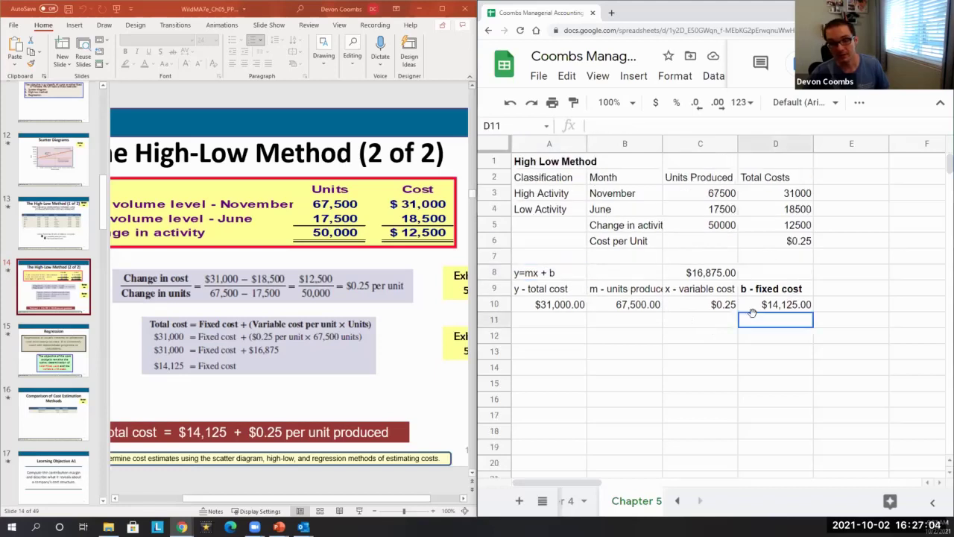
key(Up)
key(Up)
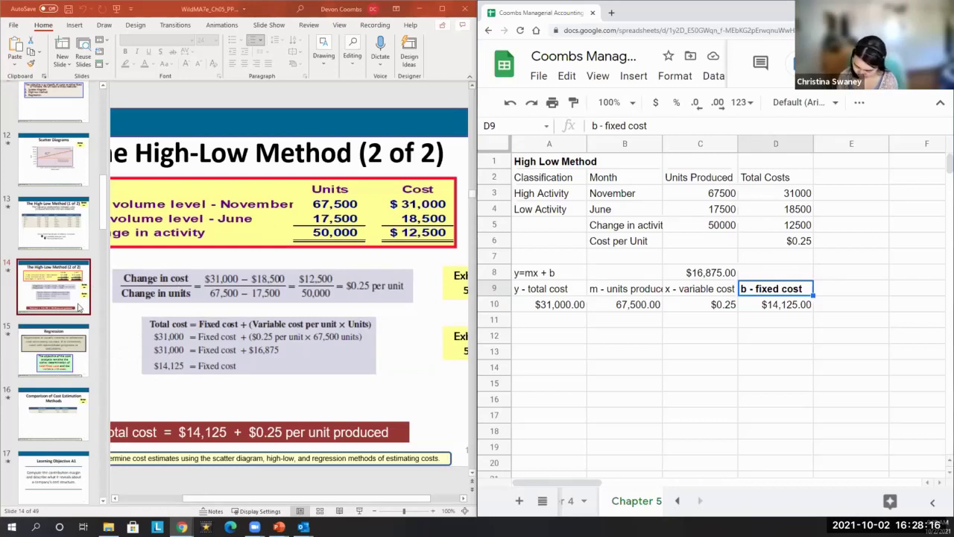
scroll(78, 308, down, 1)
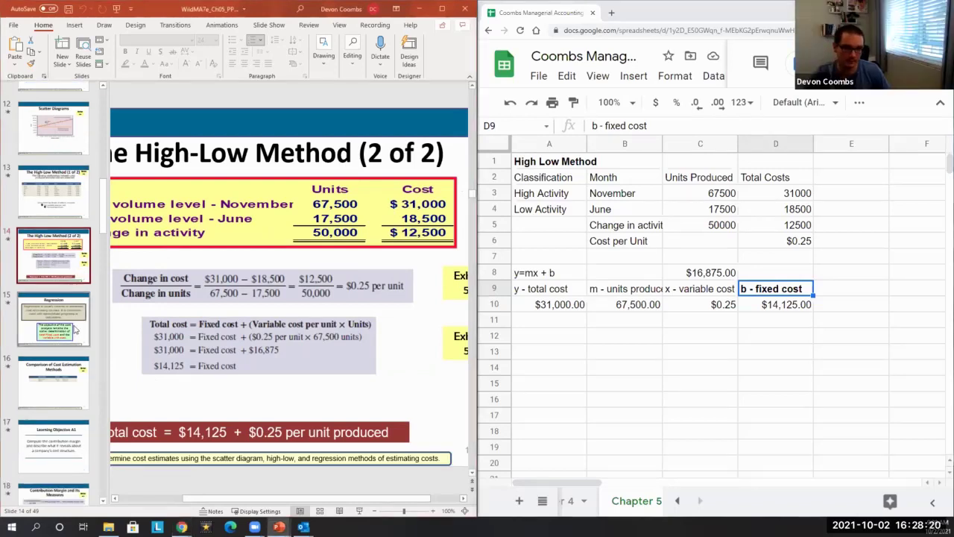
Maximize the PowerPoint window and return to slide 12, Scatter Diagrams (Exhibit 5.5)
click(75, 314)
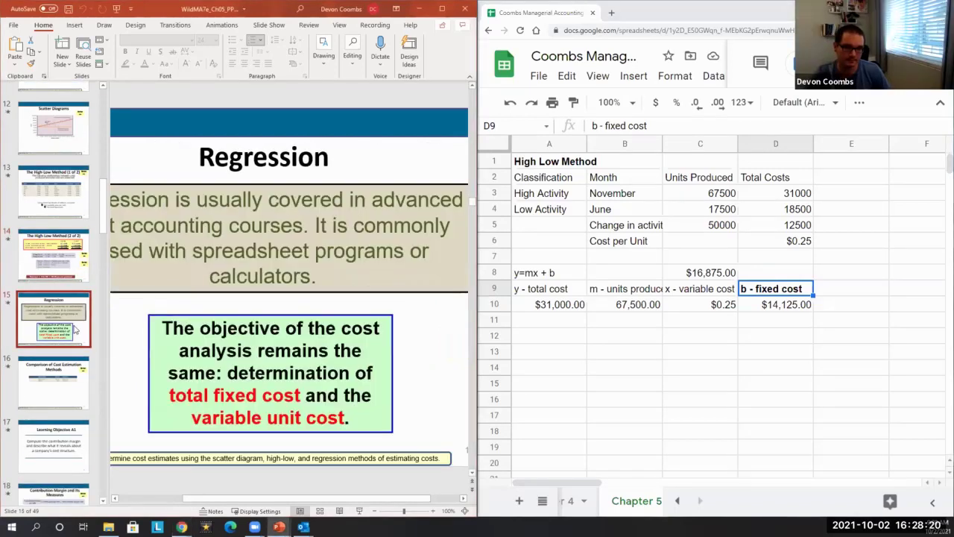
click(442, 8)
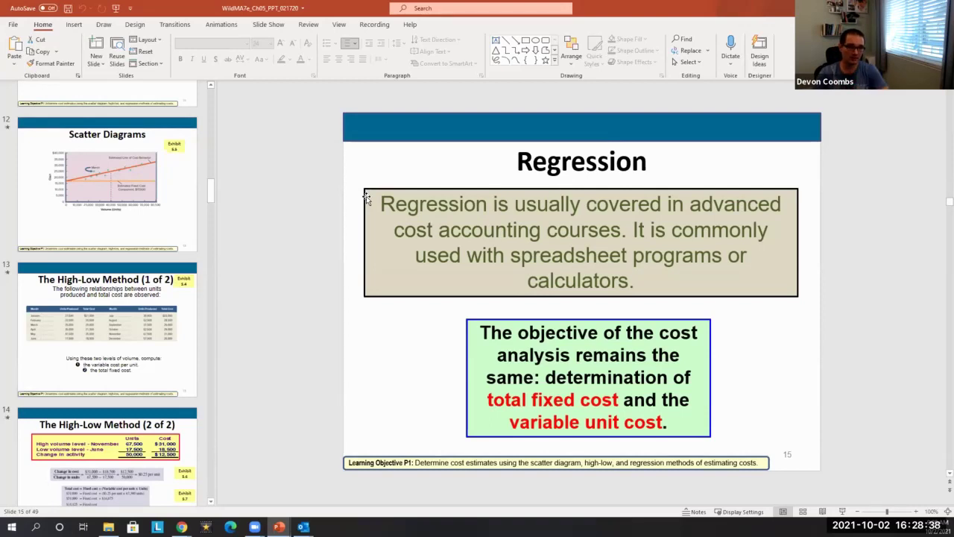
click(118, 188)
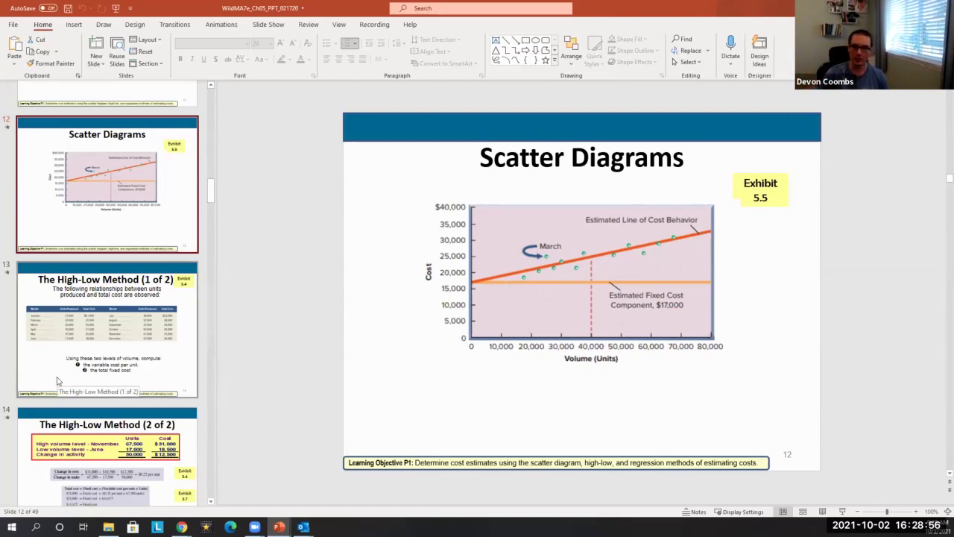
View the Regression slide, then go to slide 16 comparing high-low and regression estimates
scroll(57, 381, down, 6)
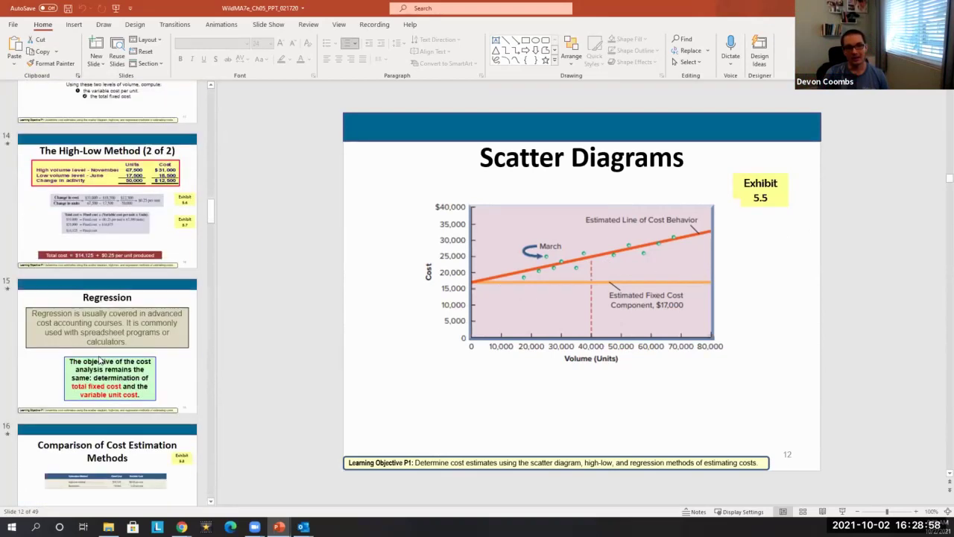
scroll(99, 360, up, 1)
scroll(103, 343, down, 2)
click(109, 323)
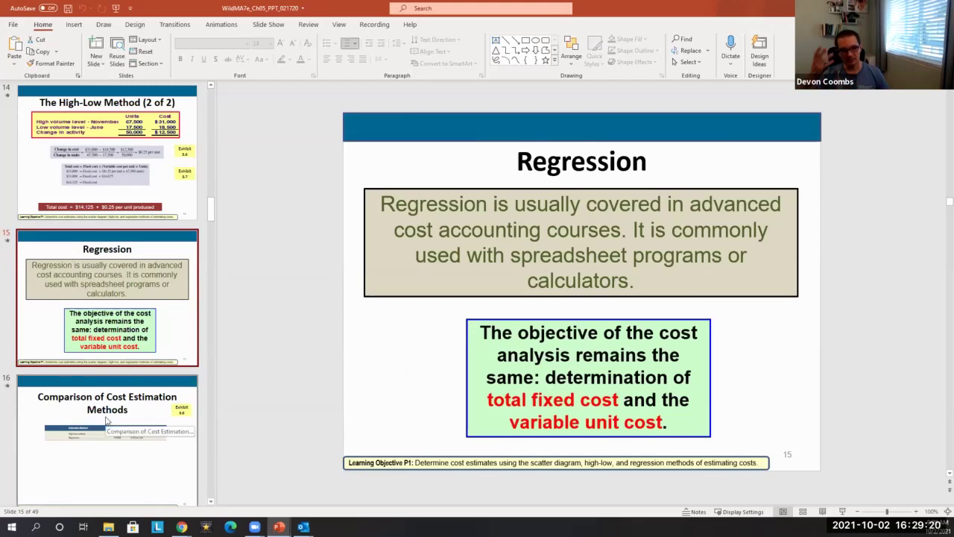
click(106, 421)
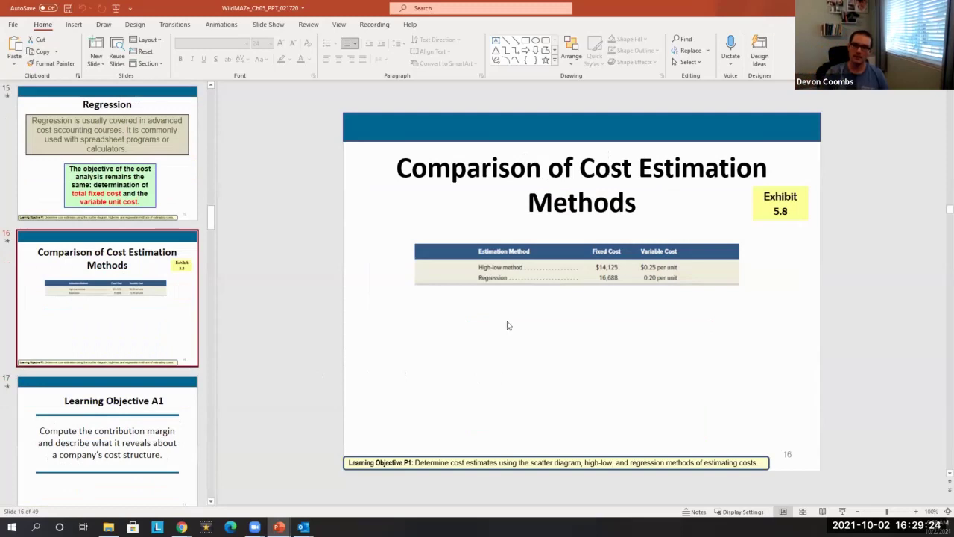
Zoom the Comparison of Cost Estimation Methods slide to 200%, then back to 150%
scroll(507, 326, up, 5)
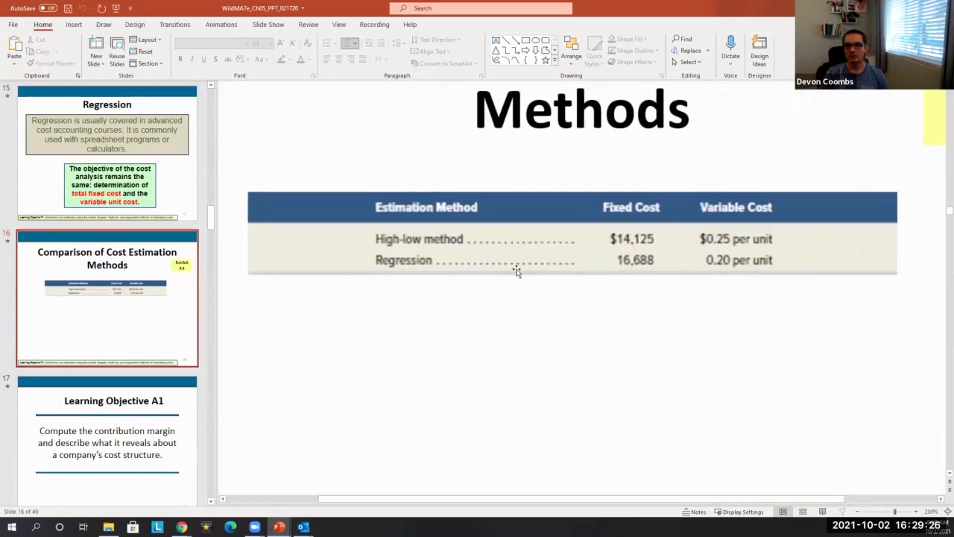
scroll(452, 238, up, 1)
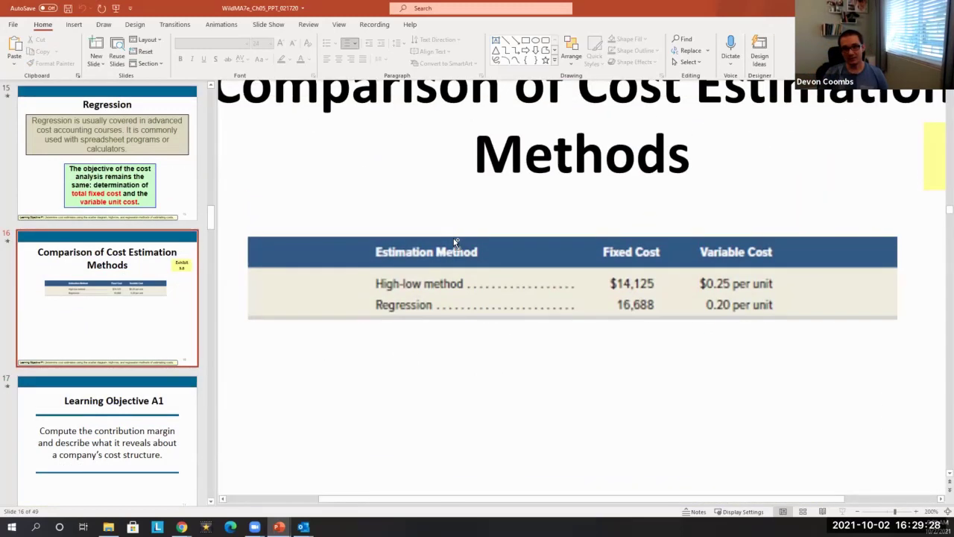
scroll(453, 238, down, 3)
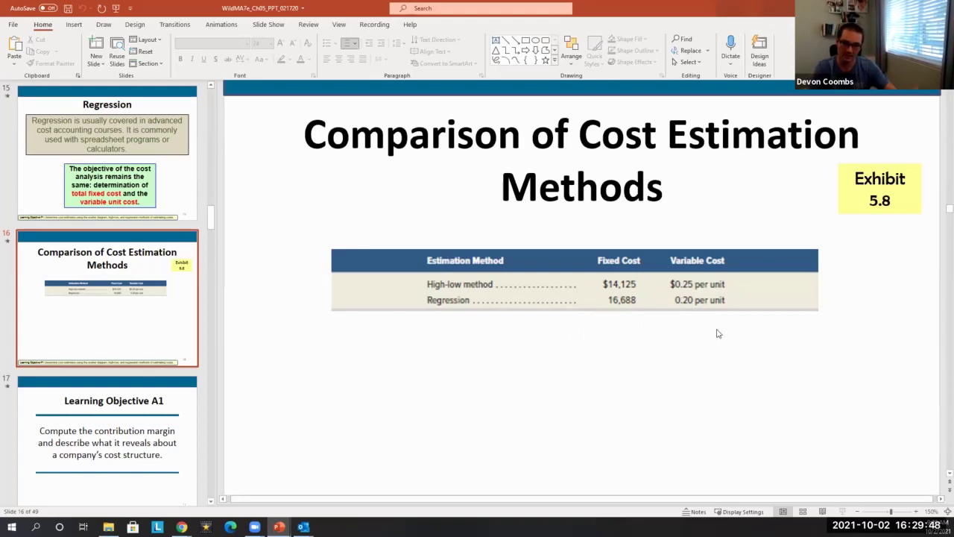
Scroll the thumbnail pane around slide 16 comparing high-low and regression cost estimates
click(66, 290)
scroll(128, 306, down, 3)
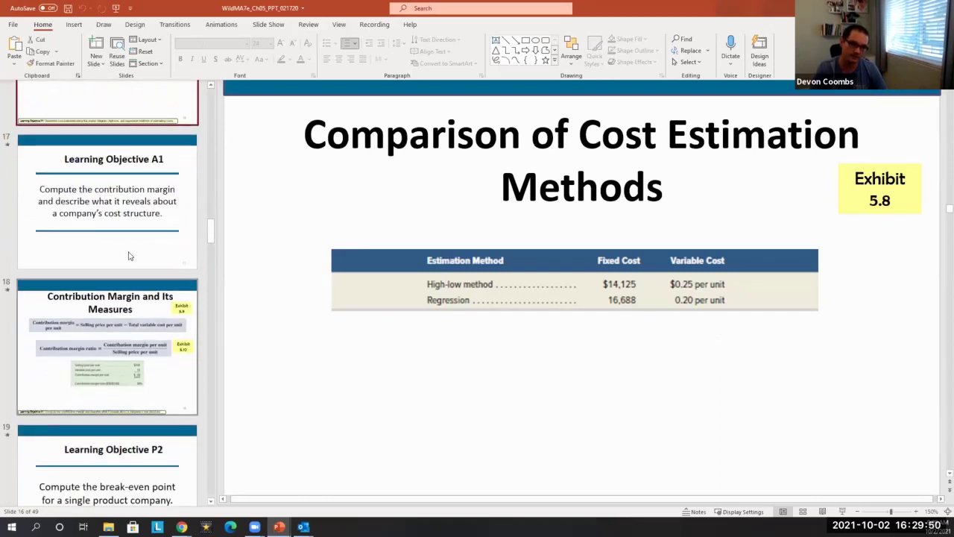
scroll(128, 246, up, 1)
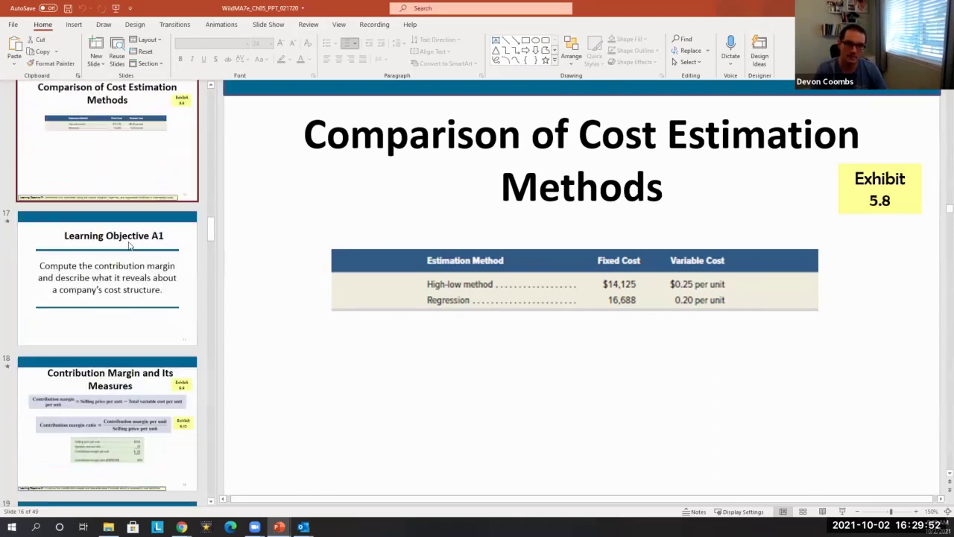
scroll(129, 246, down, 1)
scroll(128, 246, up, 2)
scroll(128, 239, up, 2)
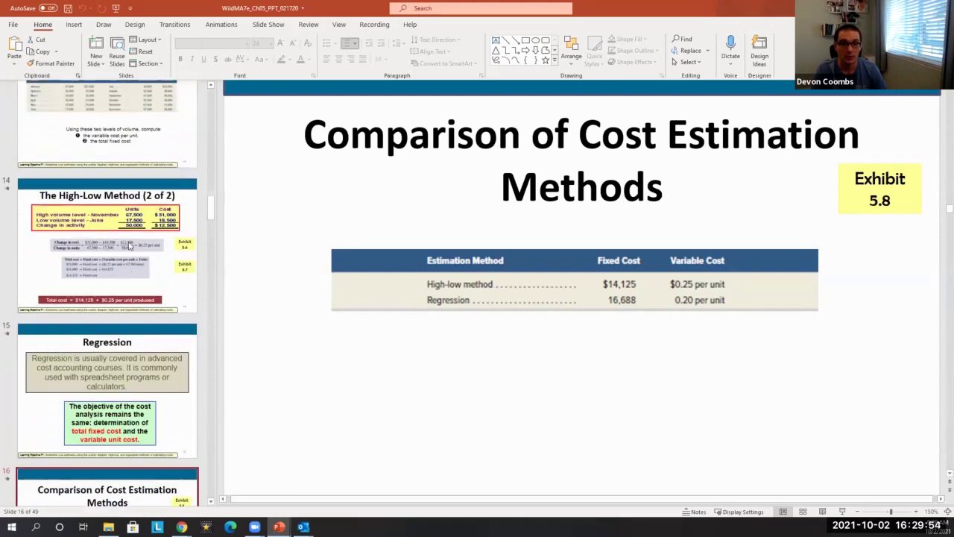
scroll(129, 240, down, 1)
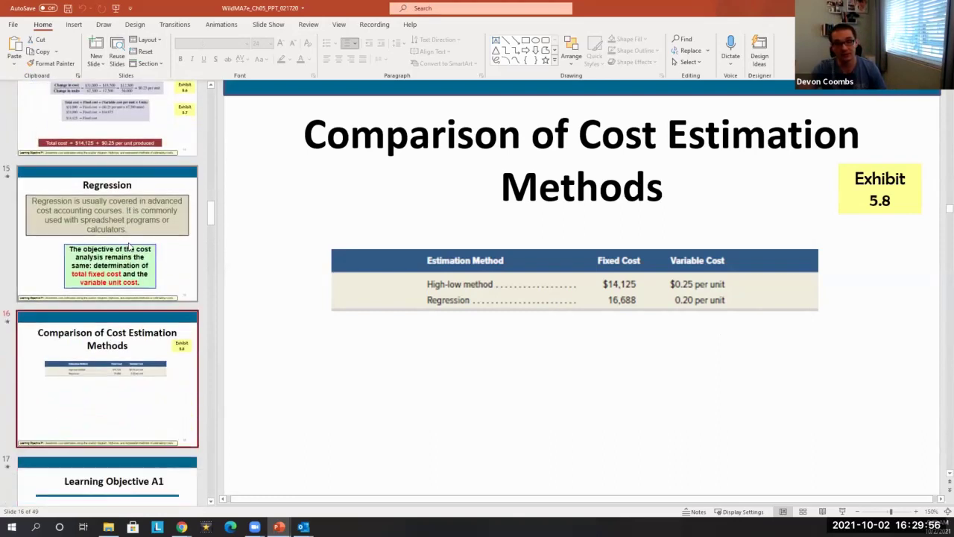
scroll(128, 254, down, 2)
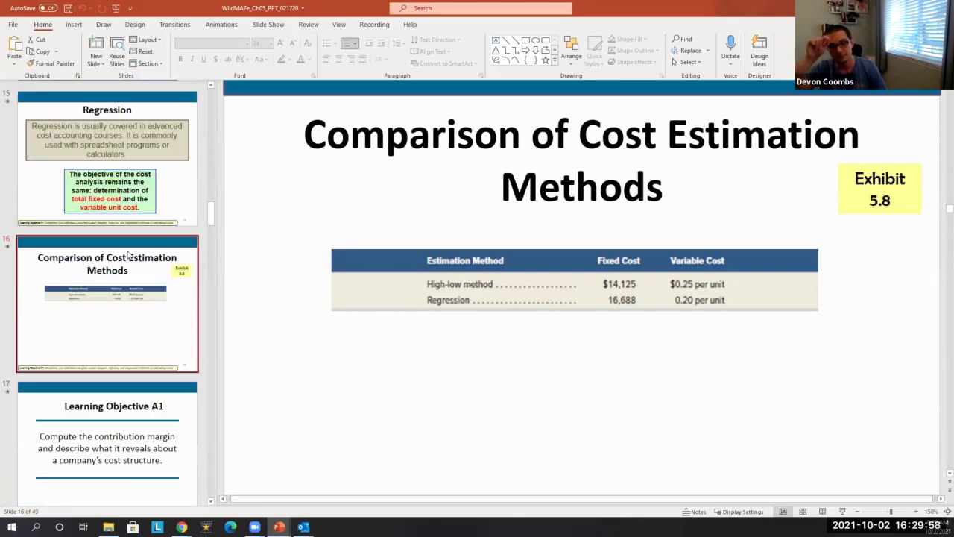